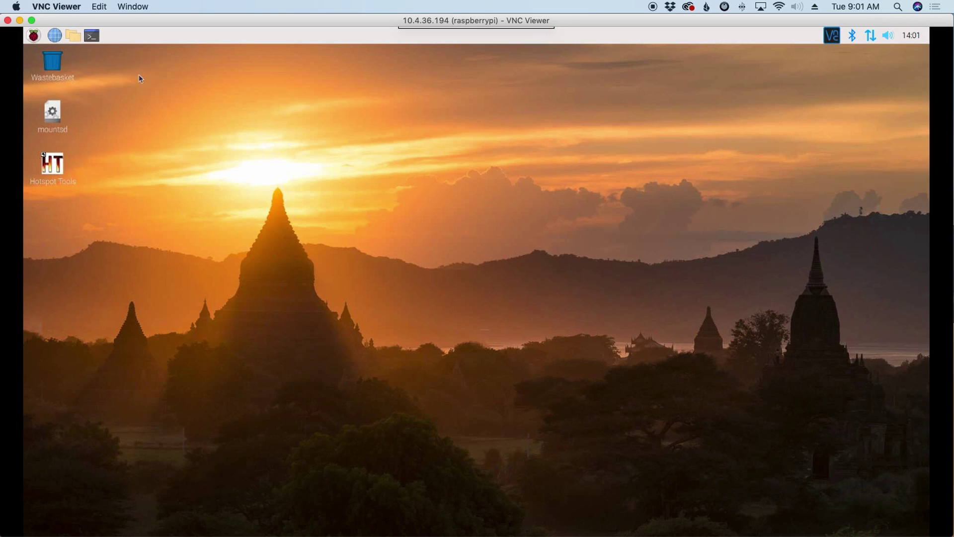
# In a new terminal, paste the command 'sudo apt-get install mumble-server --fix-missing'.
pyautogui.click(92, 35)
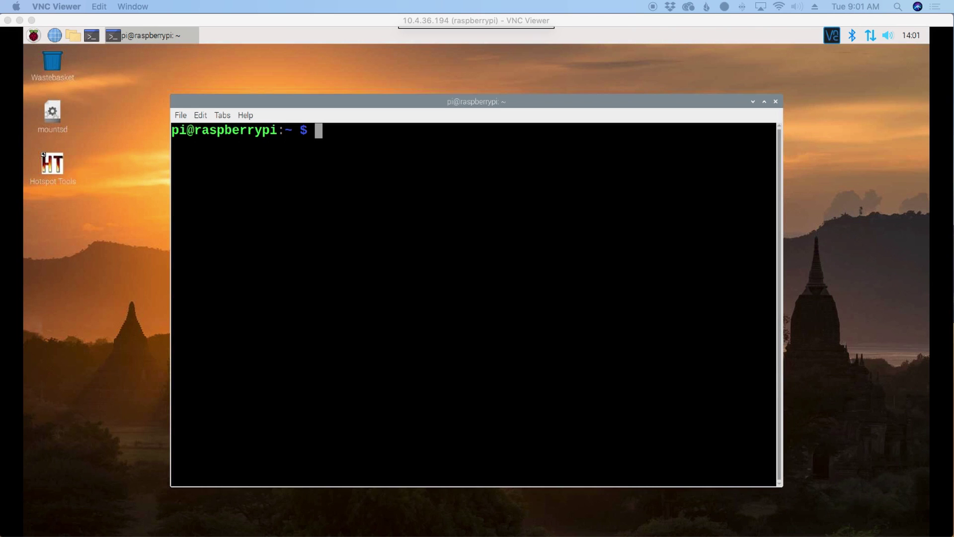
pyautogui.rightClick(324, 136)
pyautogui.click(353, 189)
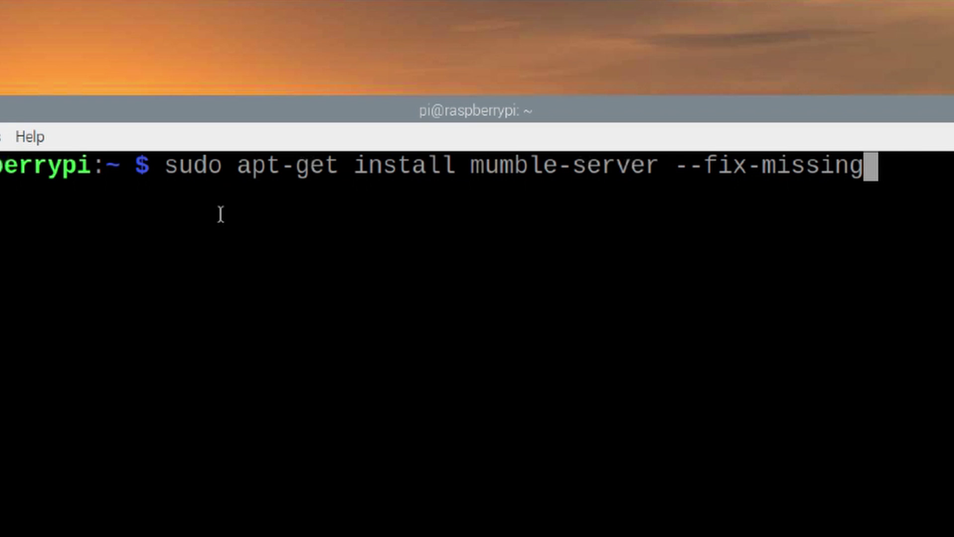
pyautogui.moveTo(679, 165); pyautogui.dragTo(804, 170)
pyautogui.moveTo(645, 133); pyautogui.dragTo(676, 131)
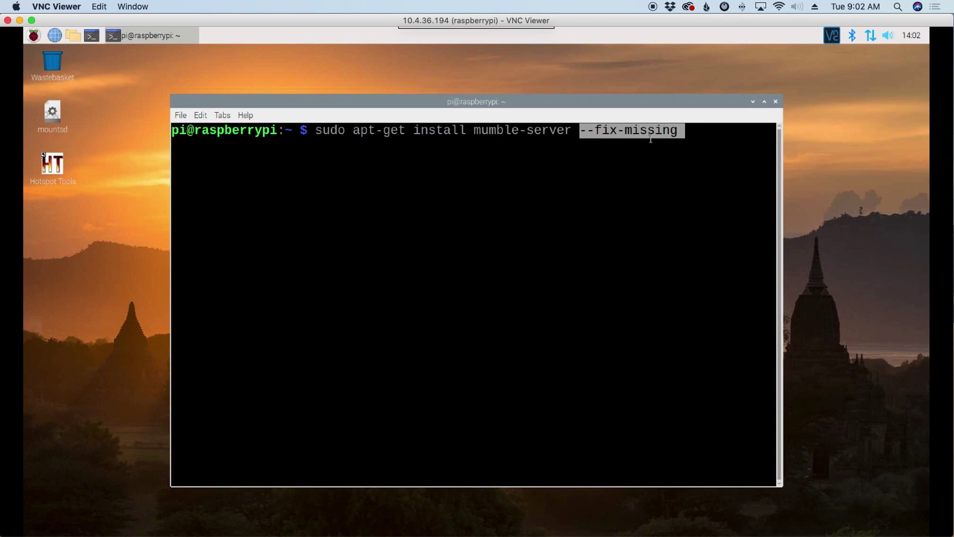
pyautogui.click(691, 131)
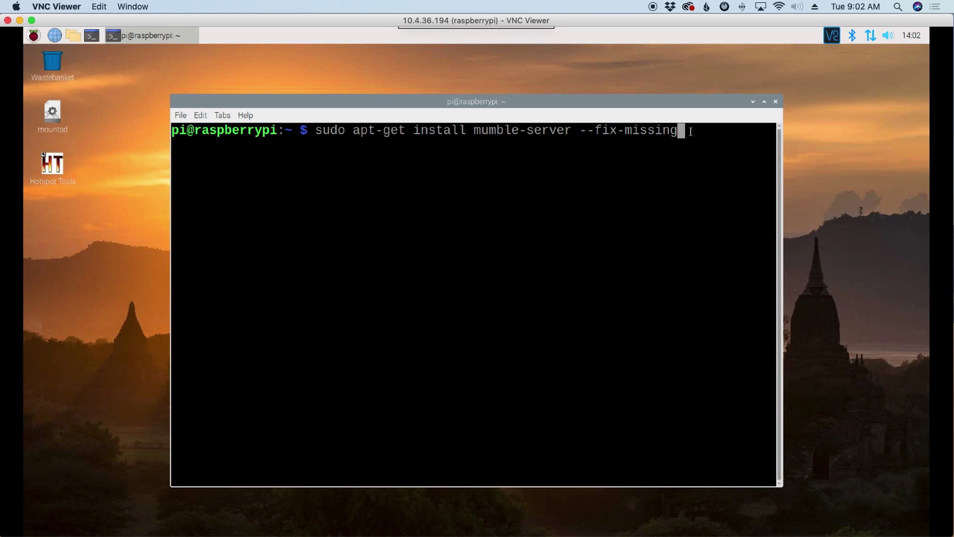
# Install mumble-server 1.3.0 and its four packages, answering y, then clear the terminal.
pyautogui.press('Return')
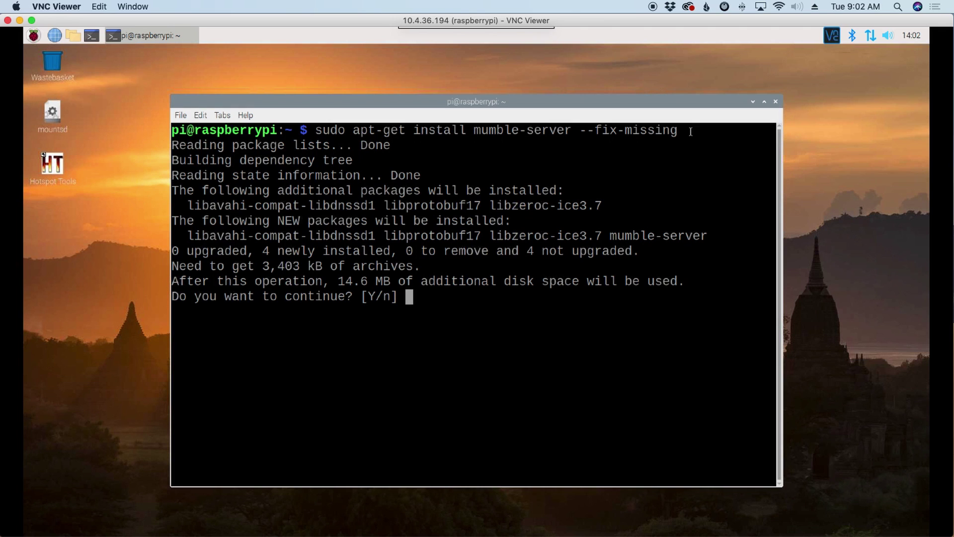
pyautogui.write('y')
pyautogui.press('Return')
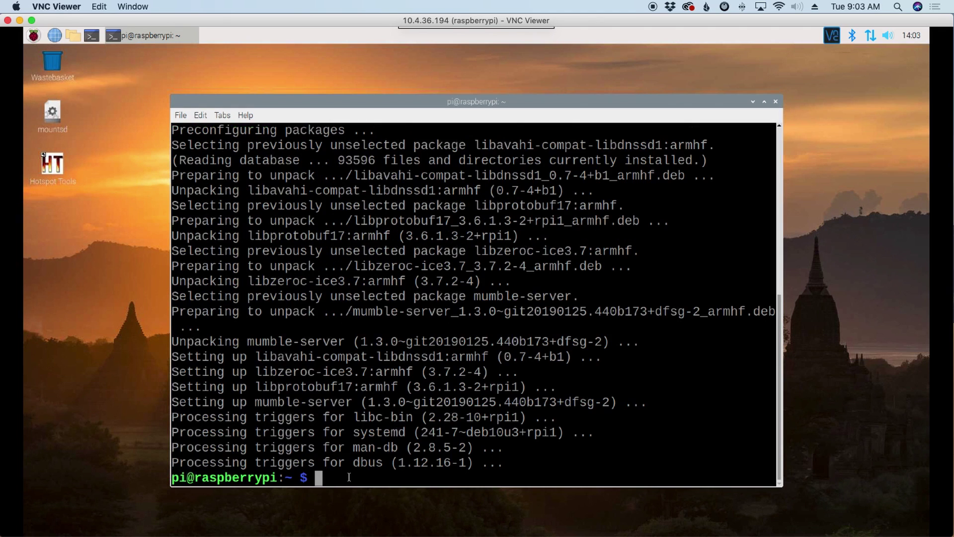
pyautogui.write('clear')
pyautogui.press('Return')
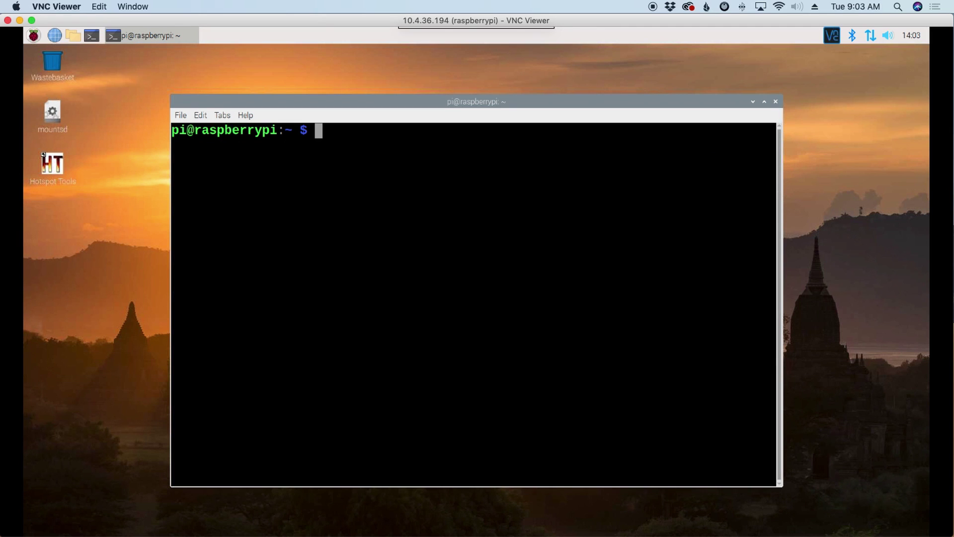
# Run 'sudo dpkg-reconfigure mumble-server', answering Yes to autostart at boot and higher priority.
pyautogui.write('sudo dpkg-reconfigure mumble-server')
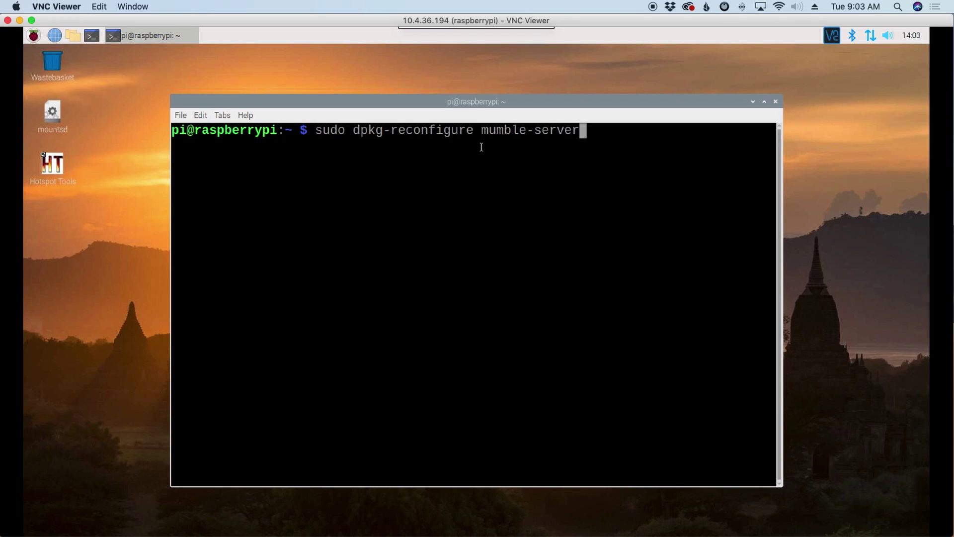
pyautogui.press('Return')
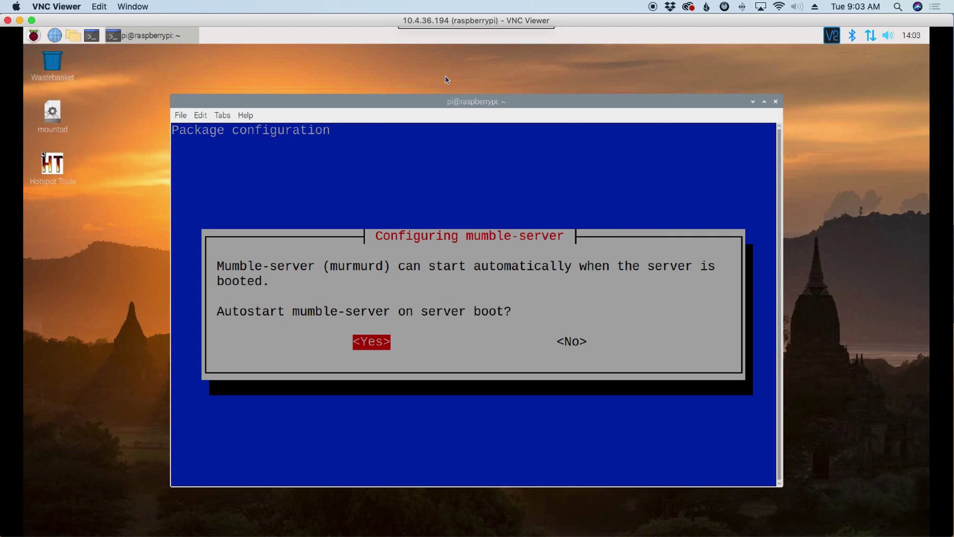
pyautogui.press('Right')
pyautogui.press('Left')
pyautogui.press('Return')
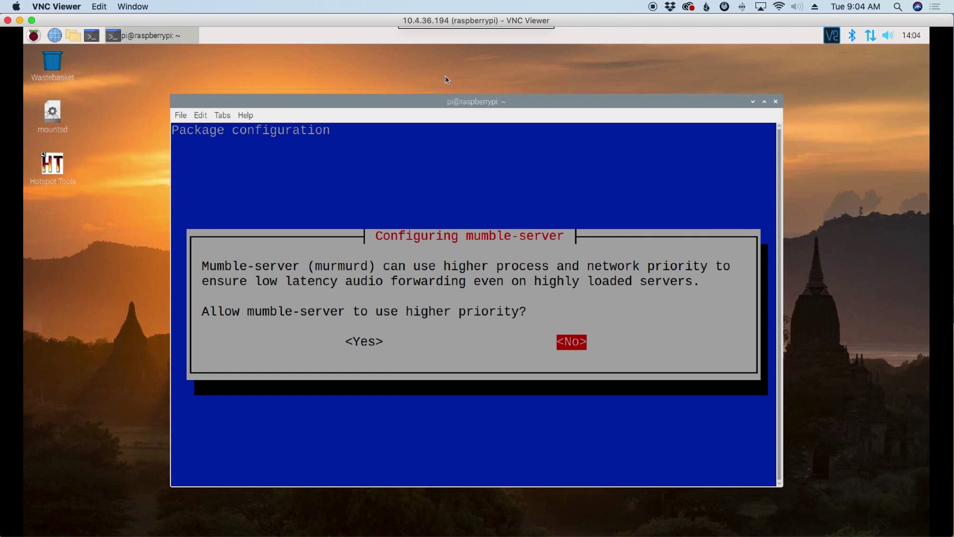
pyautogui.press('Left')
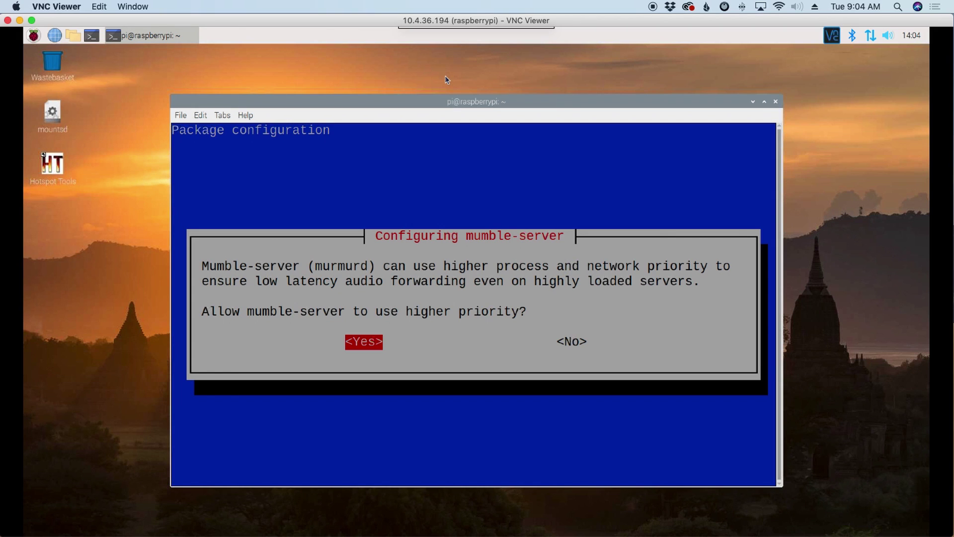
pyautogui.press('Return')
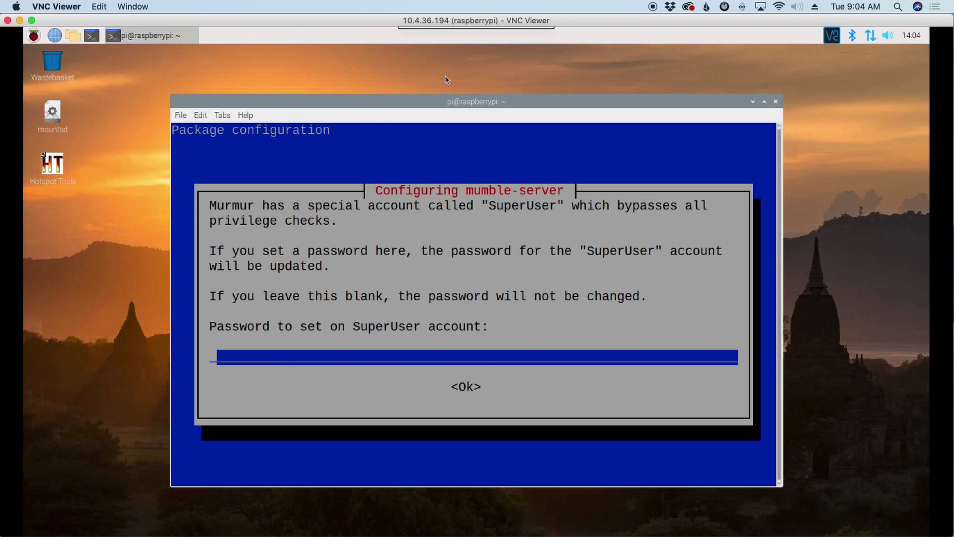
# Enter and confirm a SuperUser password for the Mumble server.
pyautogui.write('*******')
pyautogui.press('Tab')
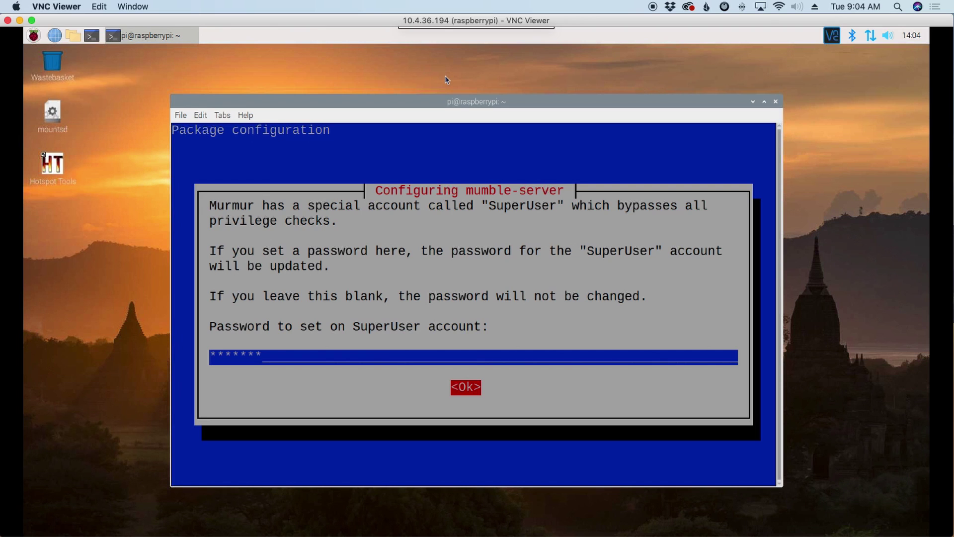
pyautogui.press('Return')
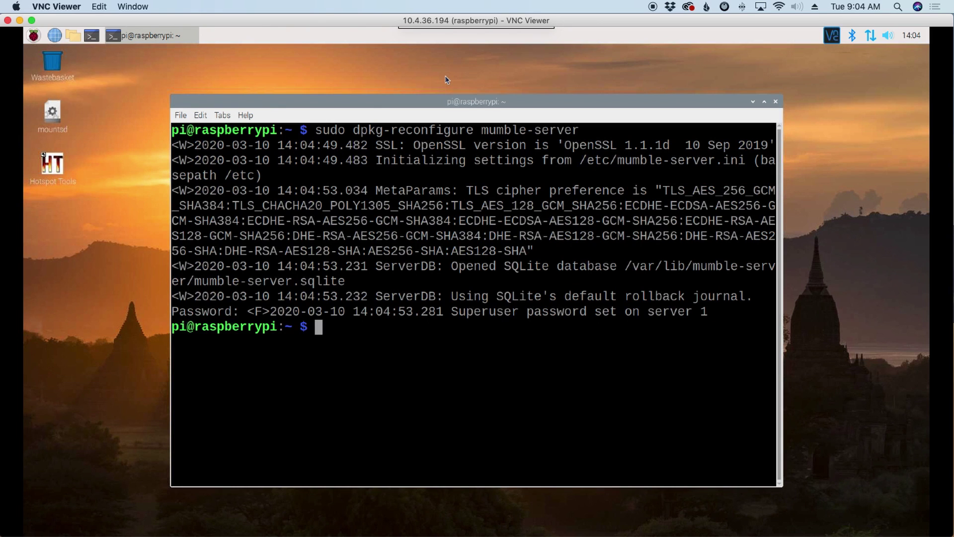
# Clear the terminal and list the Pi's IP addresses with 'hostname -I'.
pyautogui.write('clear')
pyautogui.press('Return')
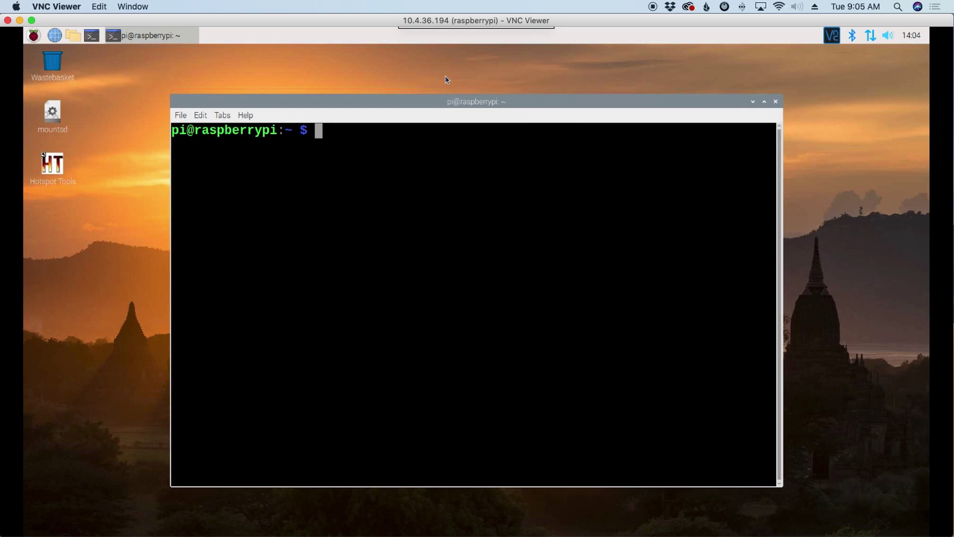
pyautogui.write('hostname -I')
pyautogui.press('Return')
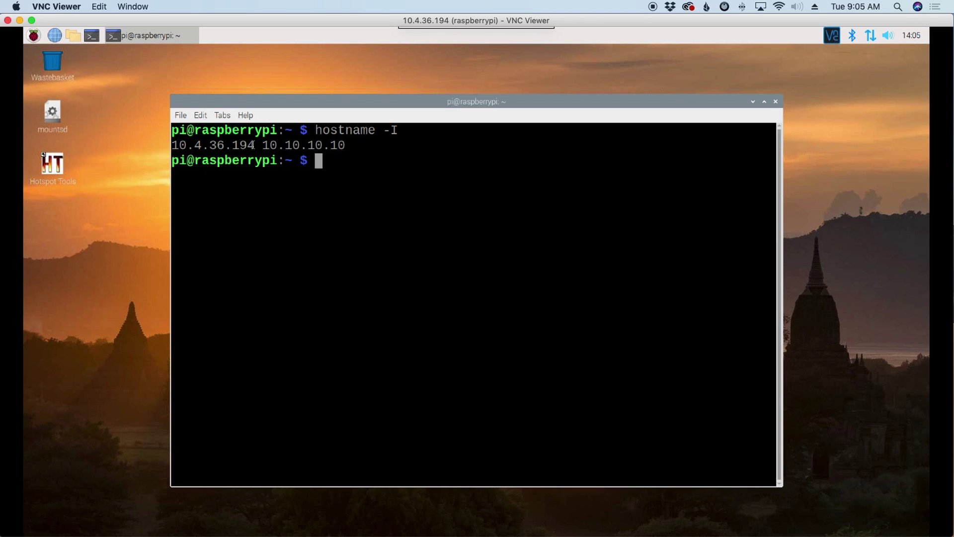
# Select the printed addresses 10.4.36.194 and 10.10.10.10, then bring up the terminal's context menu.
pyautogui.moveTo(251, 145); pyautogui.dragTo(172, 145)
pyautogui.click(262, 144)
pyautogui.moveTo(262, 145); pyautogui.dragTo(347, 145)
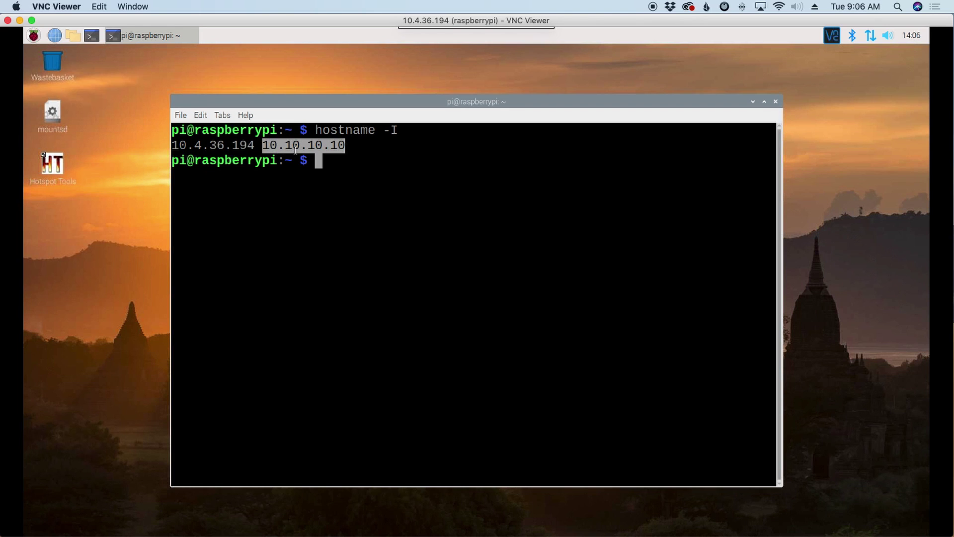
pyautogui.click(354, 148)
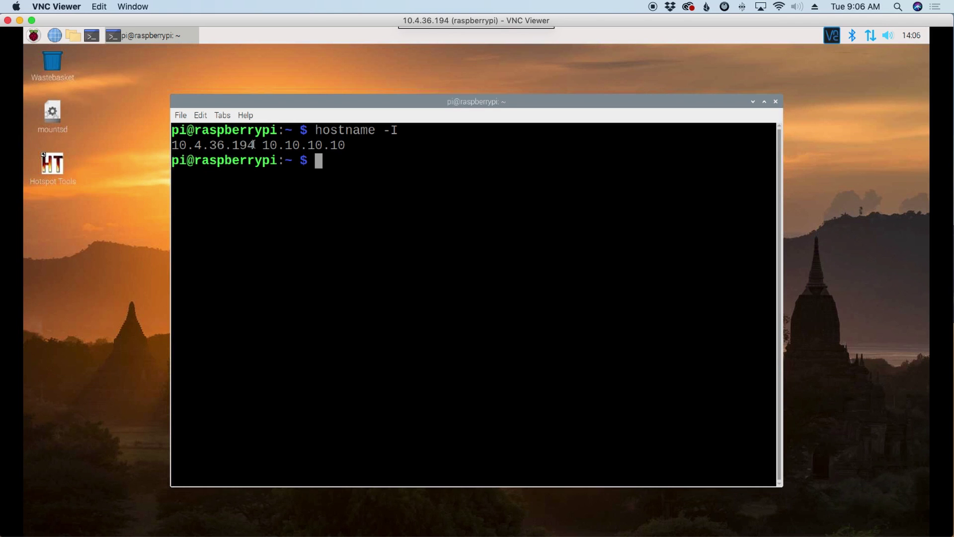
pyautogui.moveTo(254, 144); pyautogui.dragTo(169, 146)
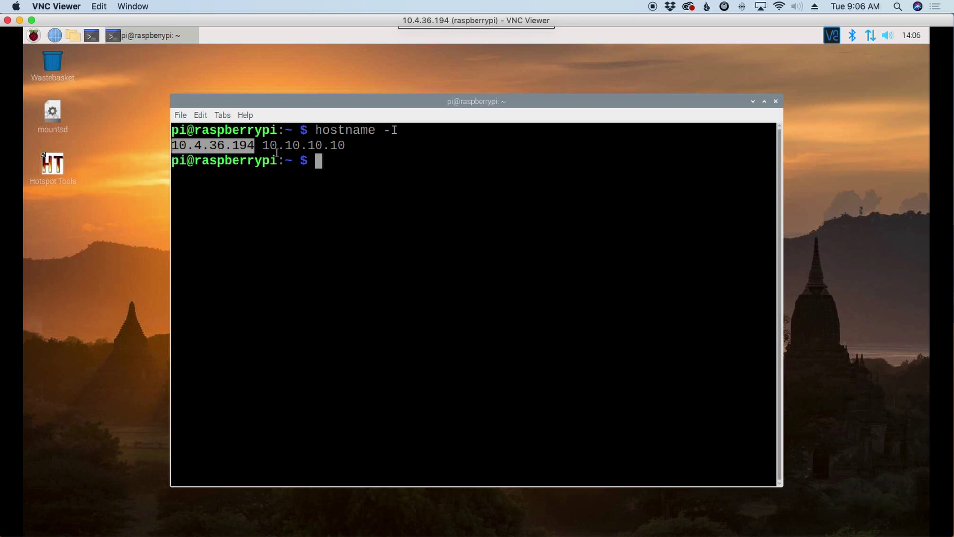
pyautogui.click(321, 163)
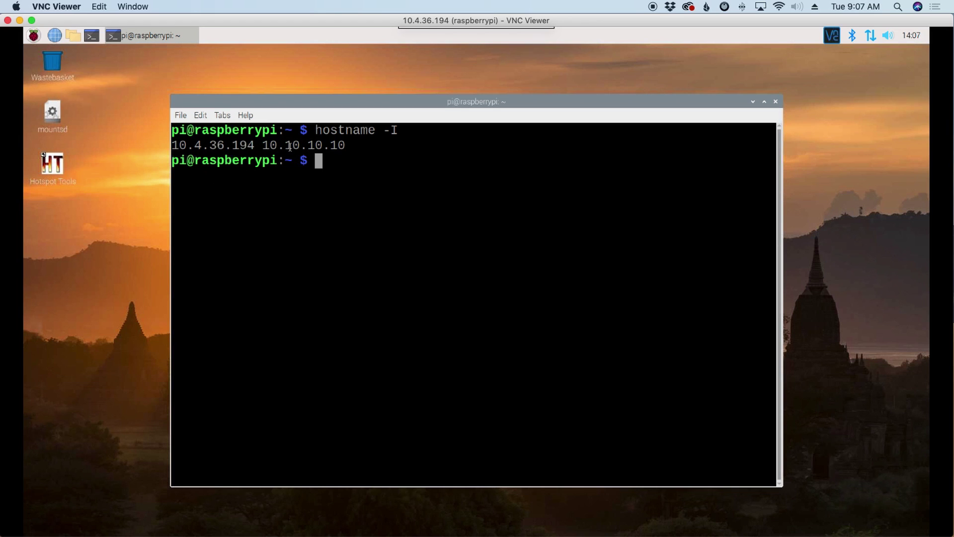
pyautogui.rightClick(330, 164)
# Open /etc/mumble-server.ini in nano and search for 'welcome'.
pyautogui.click(361, 215)
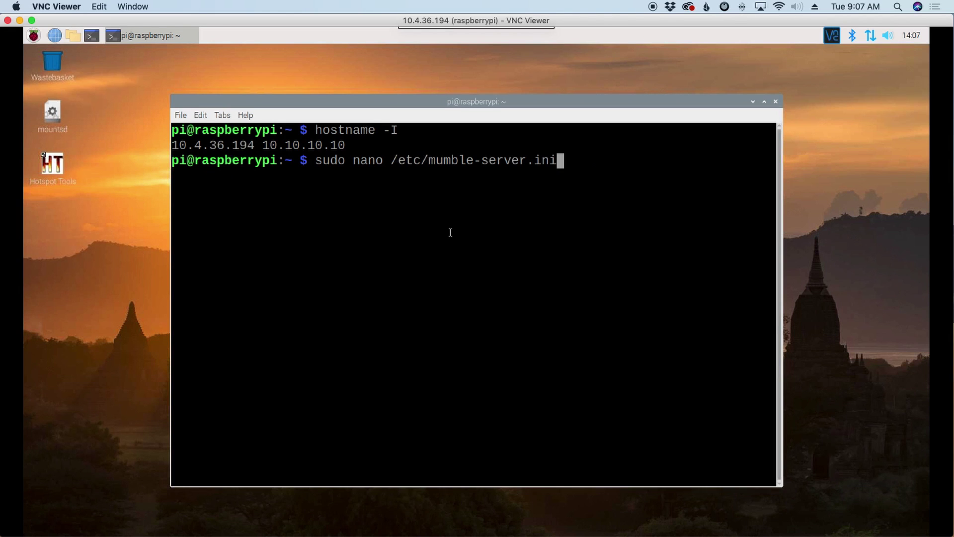
pyautogui.press('Return')
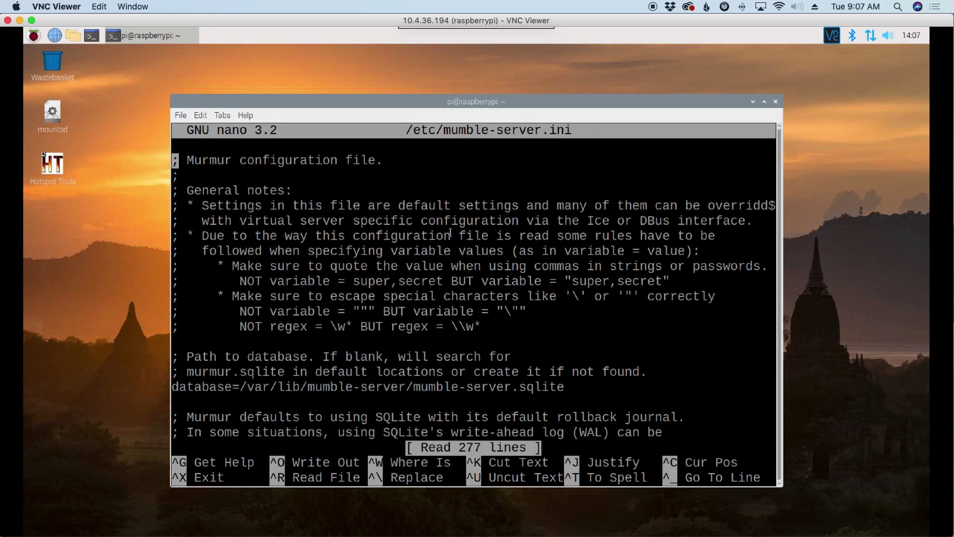
pyautogui.hotkey('ctrl', 'w')
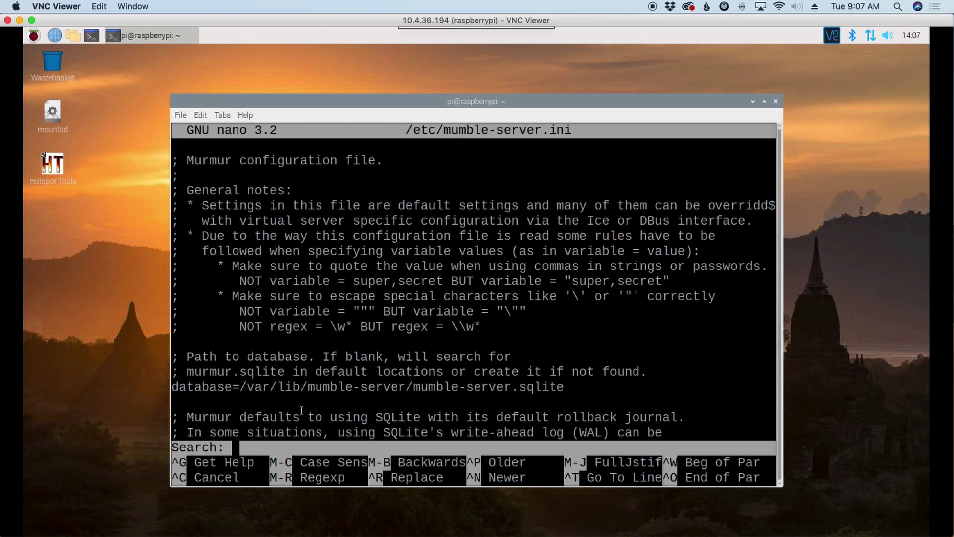
pyautogui.write('welcome')
pyautogui.press('Return')
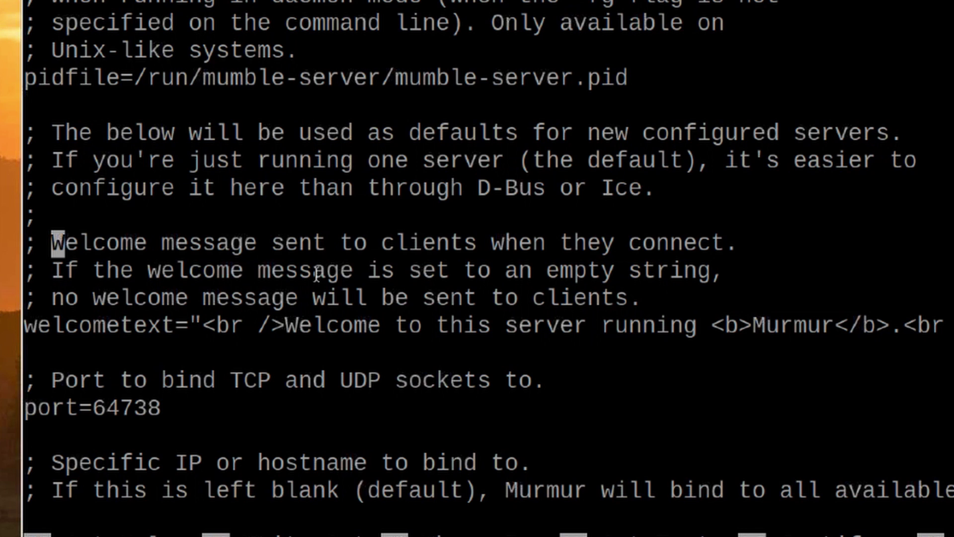
# Replace 'this' in the welcometext line with the owner's call sign.
pyautogui.moveTo(277, 325); pyautogui.dragTo(698, 326)
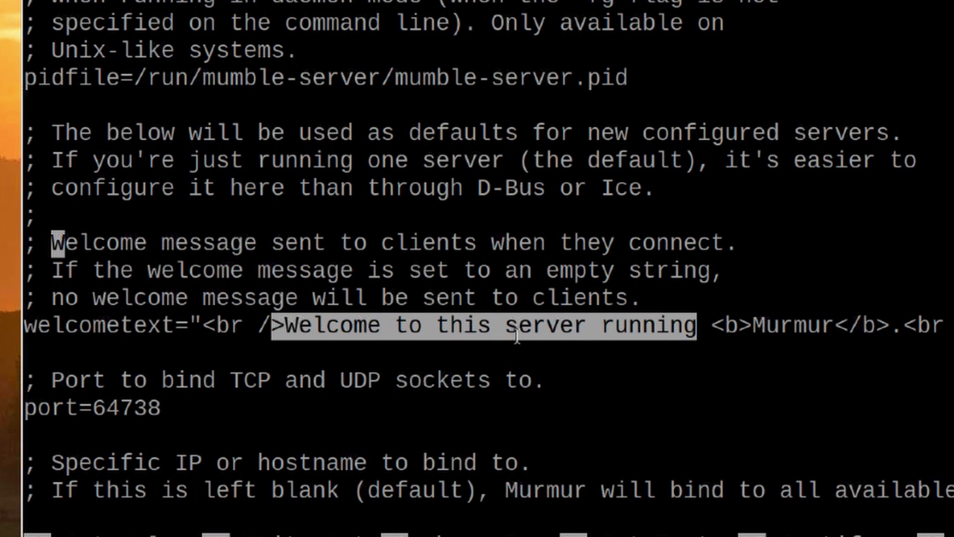
pyautogui.press('Down')
pyautogui.press('Down')
pyautogui.press('Down')
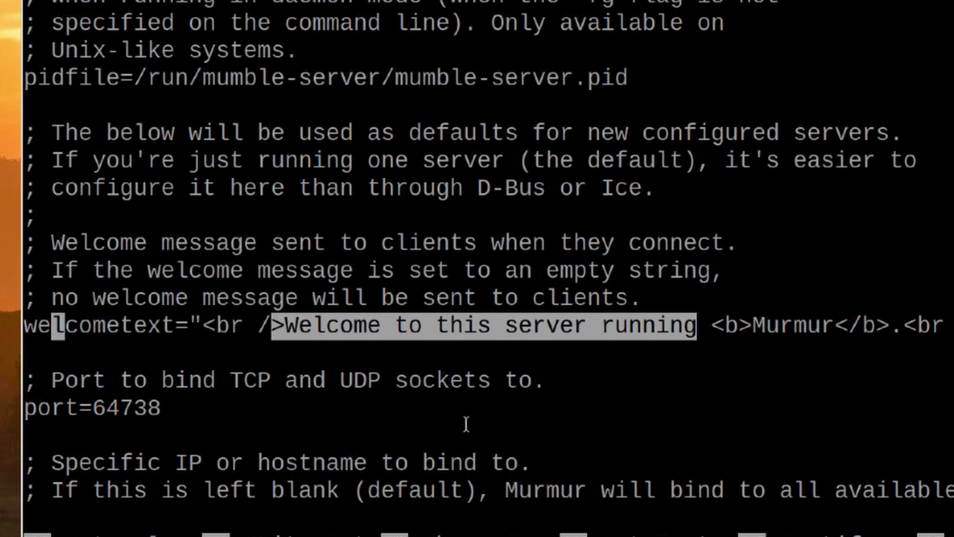
pyautogui.press('Right')
pyautogui.press('Right')
pyautogui.press('Right')
pyautogui.press('Right')
pyautogui.press('Right')
pyautogui.press('Right')
pyautogui.press('Right')
pyautogui.press('Right')
pyautogui.press('Right')
pyautogui.press('Right')
pyautogui.press('Right')
pyautogui.press('Right')
pyautogui.press('Right')
pyautogui.press('Right')
pyautogui.press('Right')
pyautogui.press('Right')
pyautogui.press('Right')
pyautogui.press('Right')
pyautogui.press('Right')
pyautogui.press('Right')
pyautogui.press('Right')
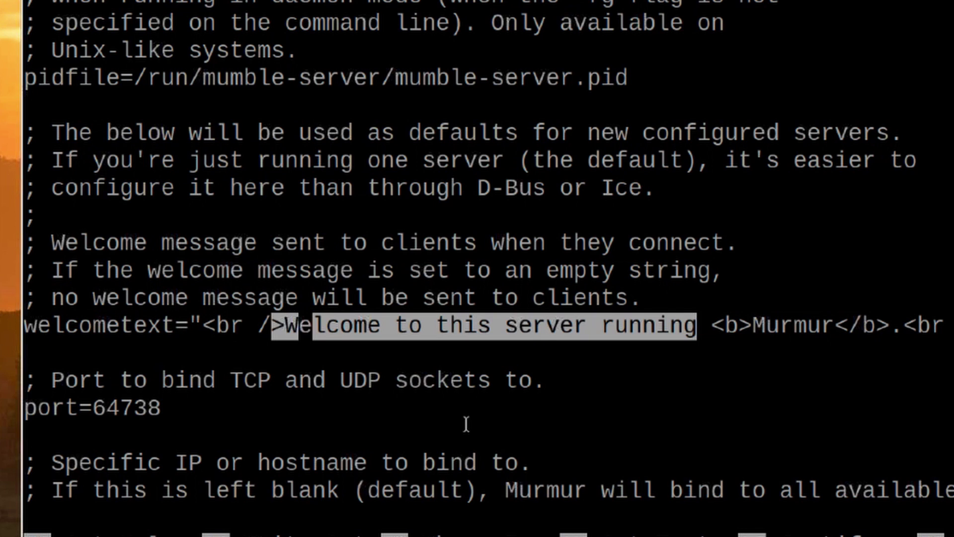
pyautogui.press('Right')
pyautogui.press('Right')
pyautogui.press('Right')
pyautogui.press('Right')
pyautogui.press('Right')
pyautogui.press('Right')
pyautogui.press('Right')
pyautogui.press('Right')
pyautogui.press('BackSpace')
pyautogui.press('BackSpace')
pyautogui.press('BackSpace')
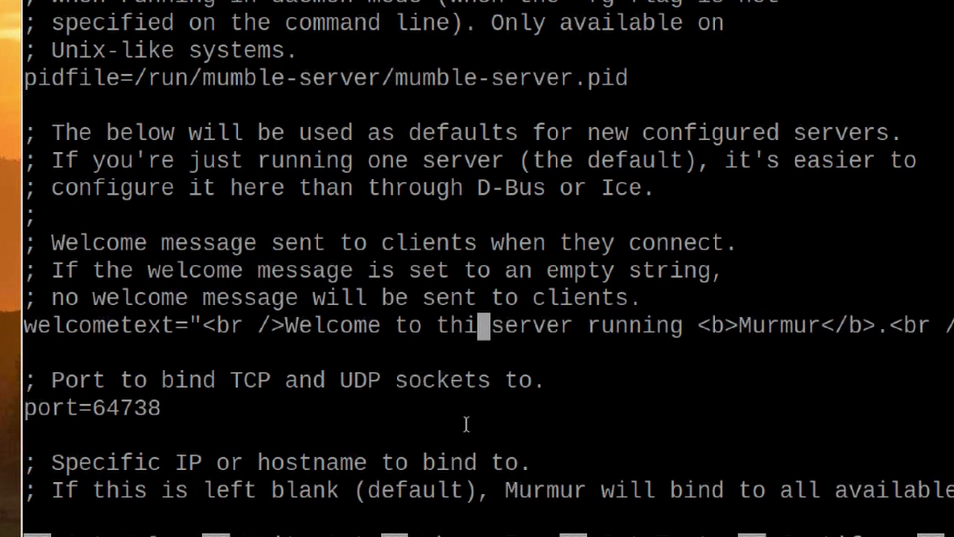
pyautogui.press('BackSpace')
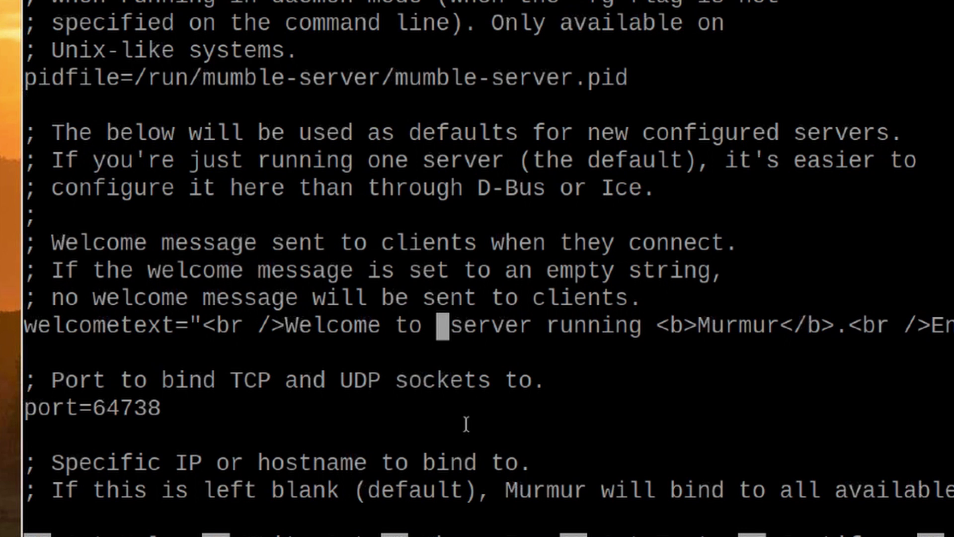
pyautogui.write('KM4ACK')
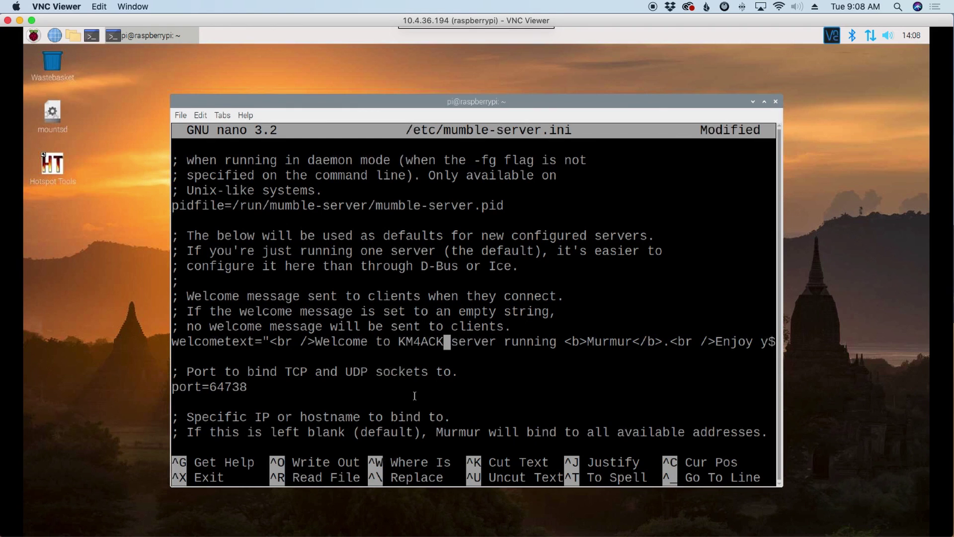
# Find the serverpassword= line and enter a server join password after it.
pyautogui.hotkey('ctrl', 'w')
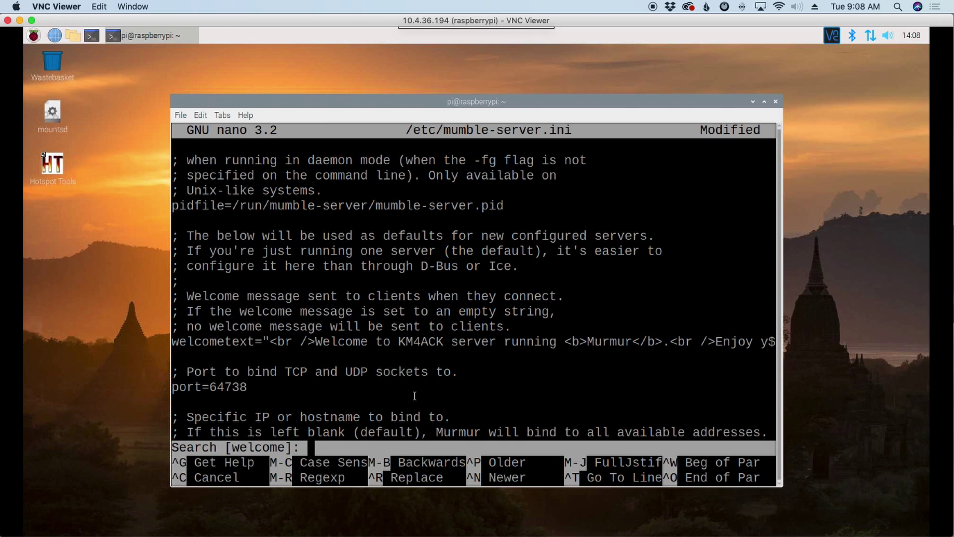
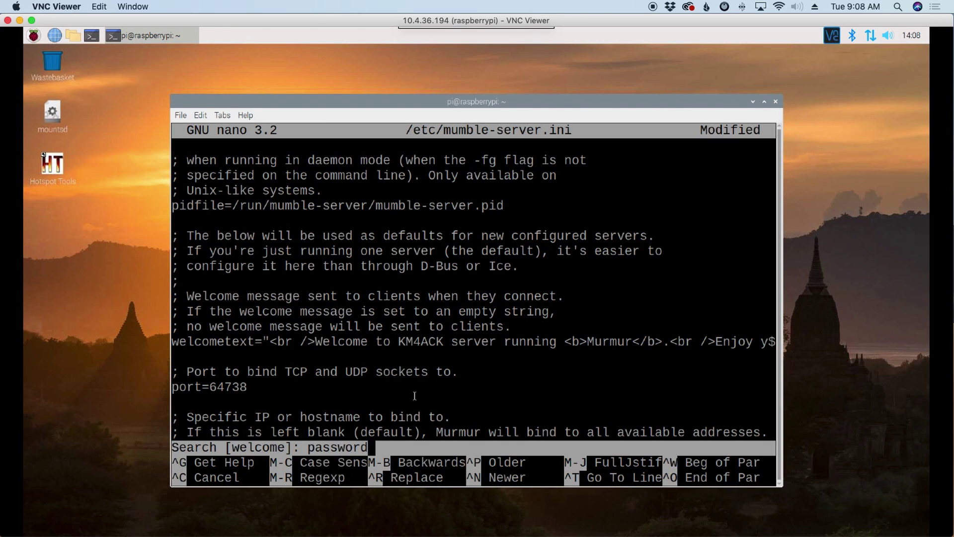
pyautogui.press('Return')
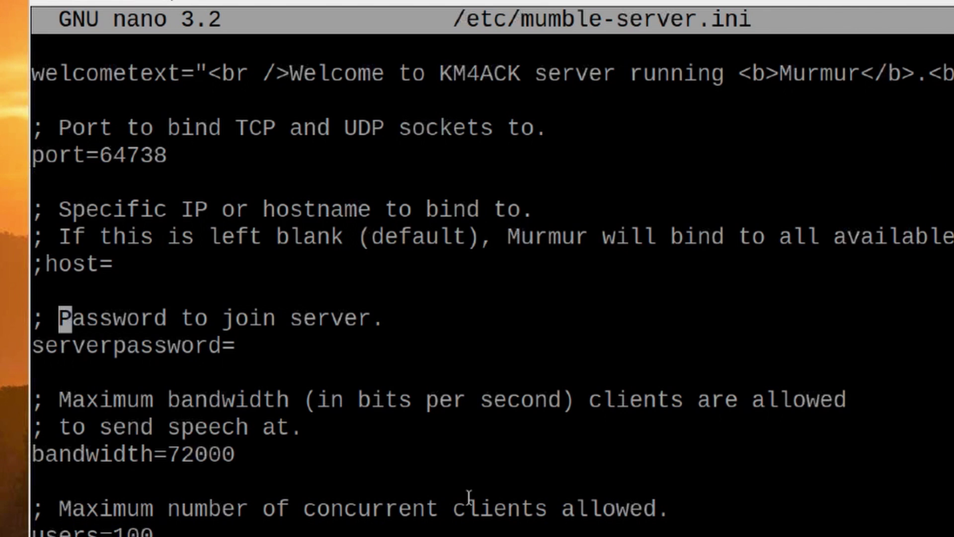
pyautogui.press('Down')
pyautogui.press('Down')
pyautogui.press('Left')
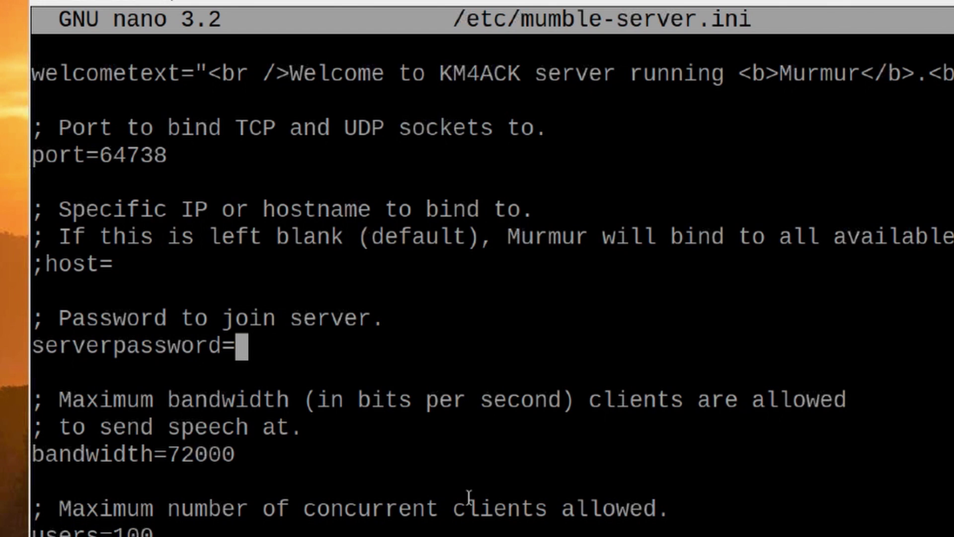
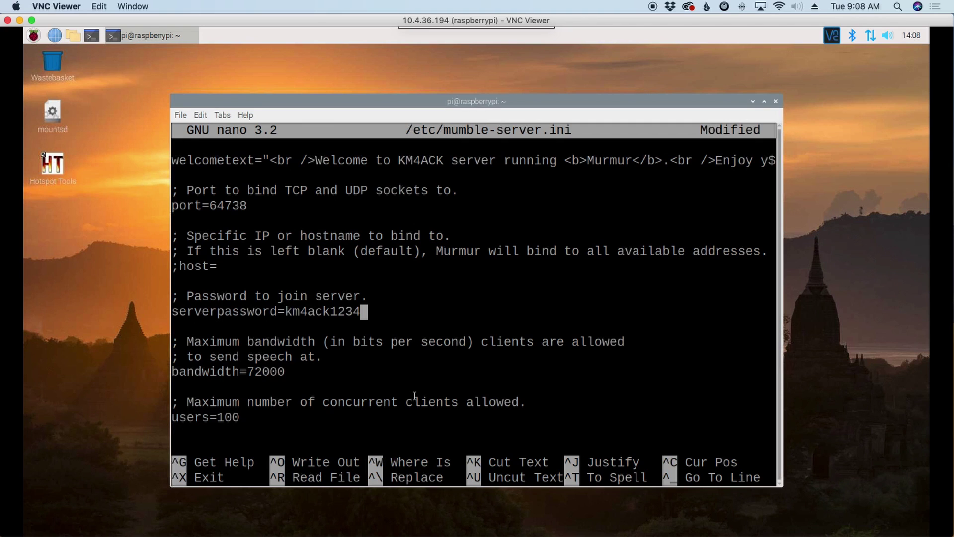
# Save mumble-server.ini and exit nano.
pyautogui.hotkey('ctrl', 'x')
pyautogui.press('y')
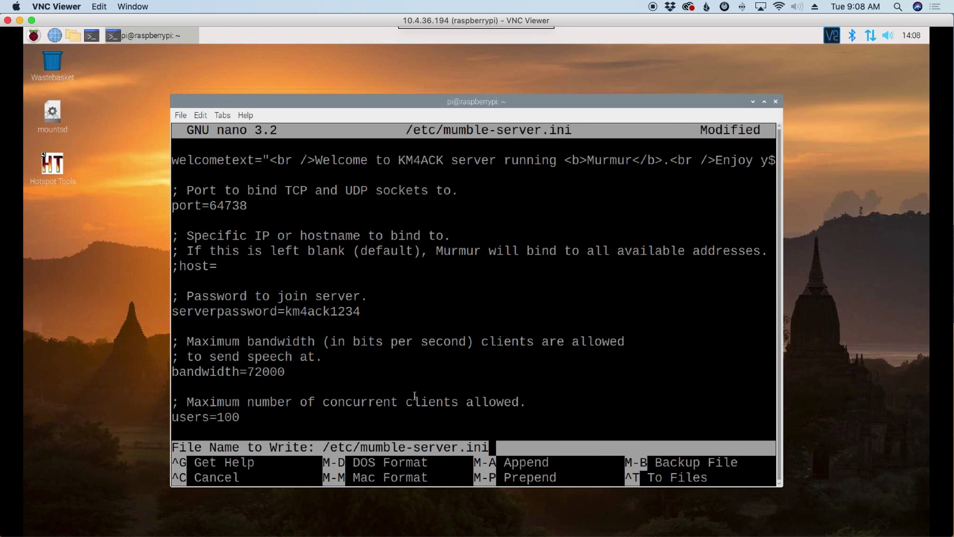
pyautogui.press('Return')
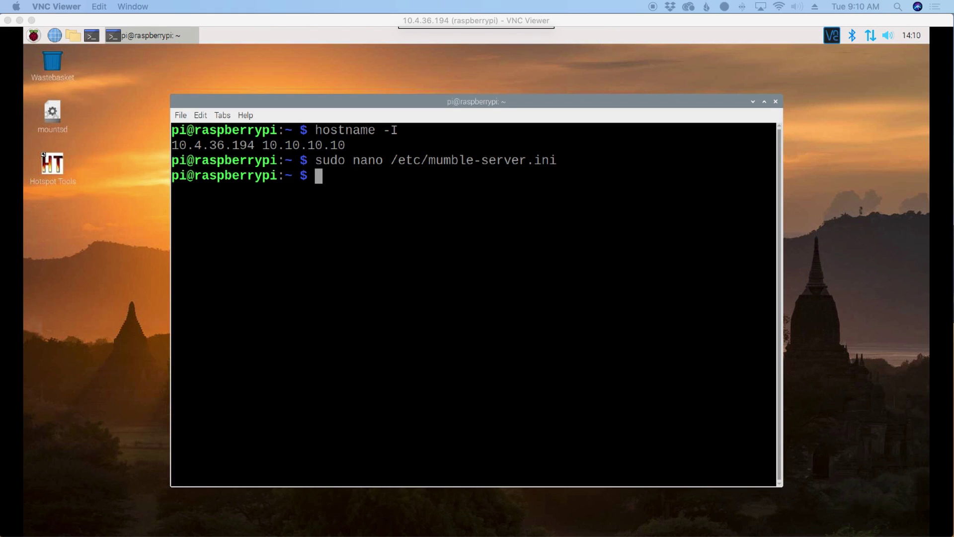
# Restart mumble-server via its pasted /etc/init.d command, getting an ok status.
pyautogui.rightClick(339, 175)
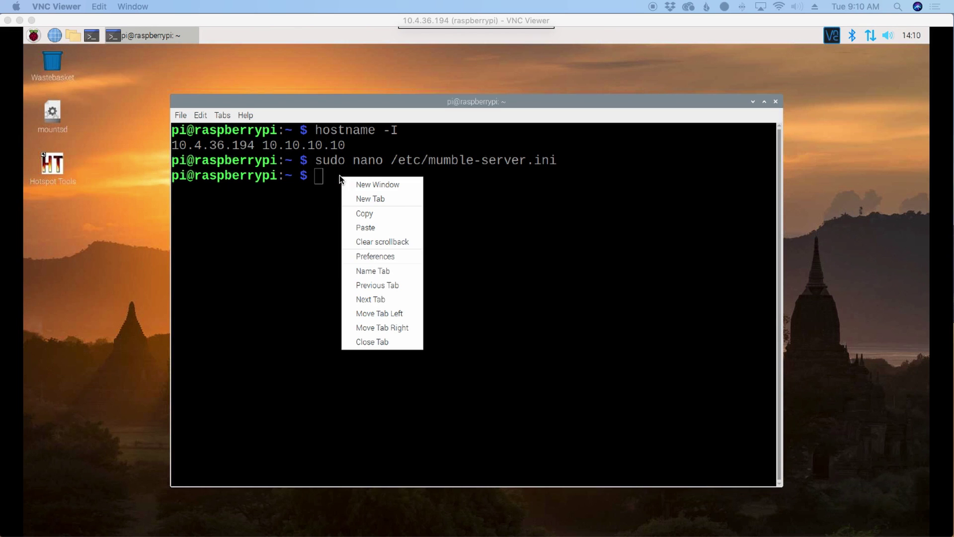
pyautogui.click(365, 226)
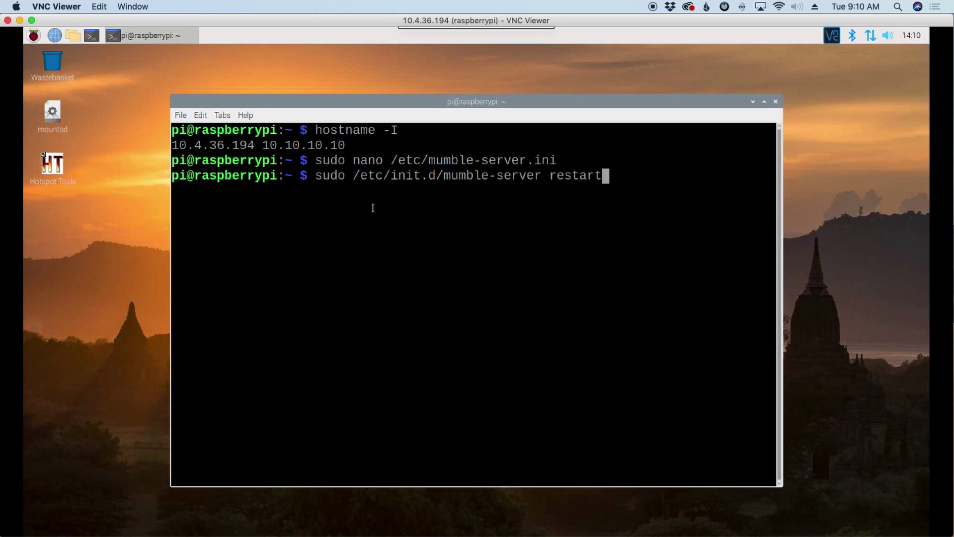
pyautogui.press('Return')
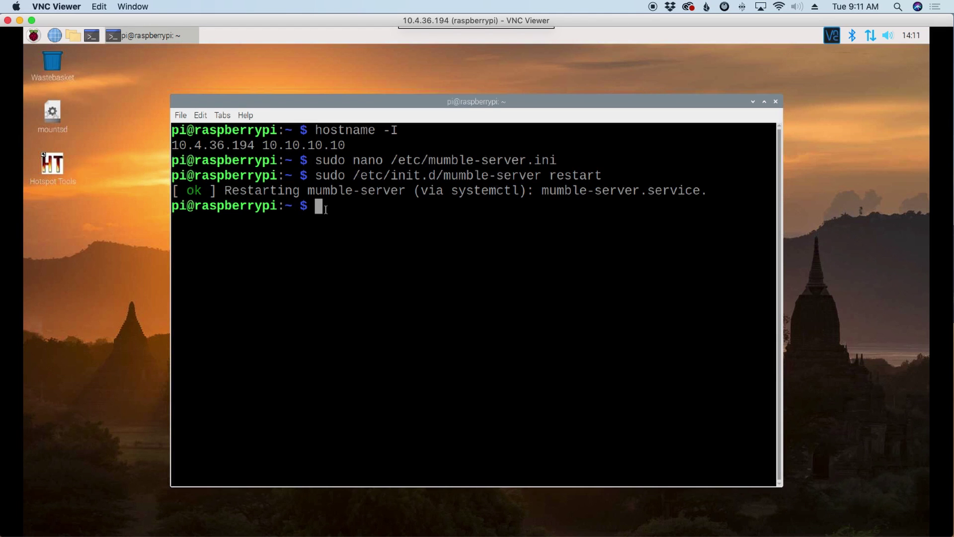
# Install the Mumble client with 'sudo apt-get install mumble --fix-missing', answering y.
pyautogui.rightClick(325, 209)
pyautogui.click(350, 259)
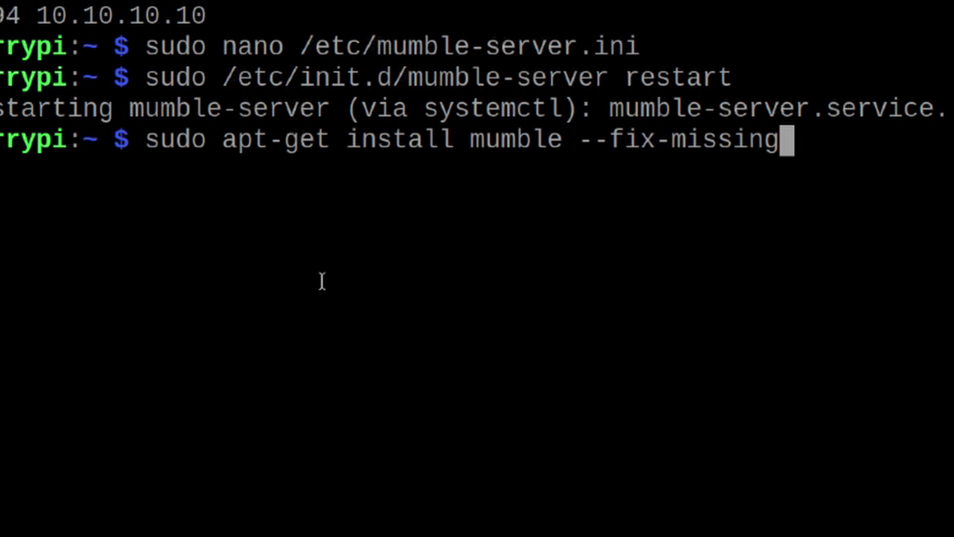
pyautogui.click(580, 143)
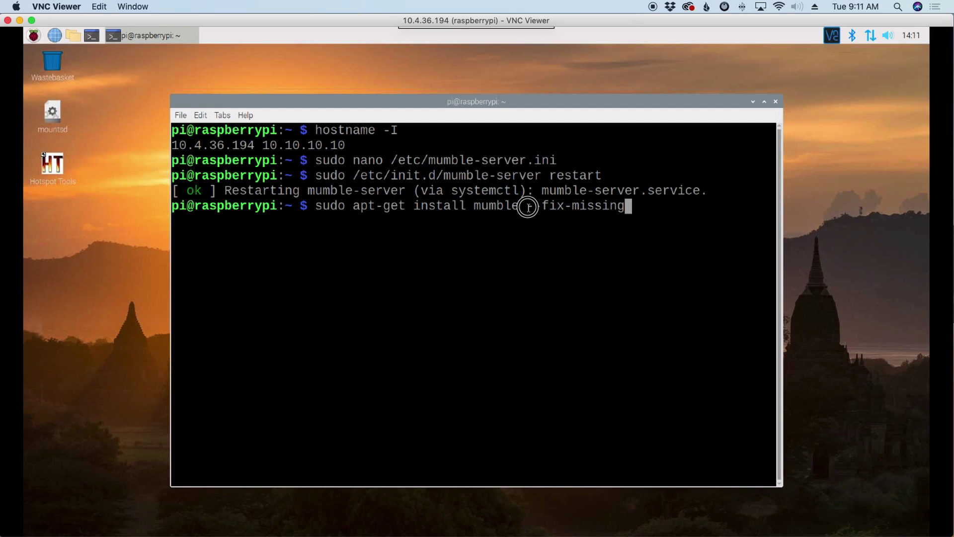
pyautogui.moveTo(527, 207); pyautogui.dragTo(626, 208)
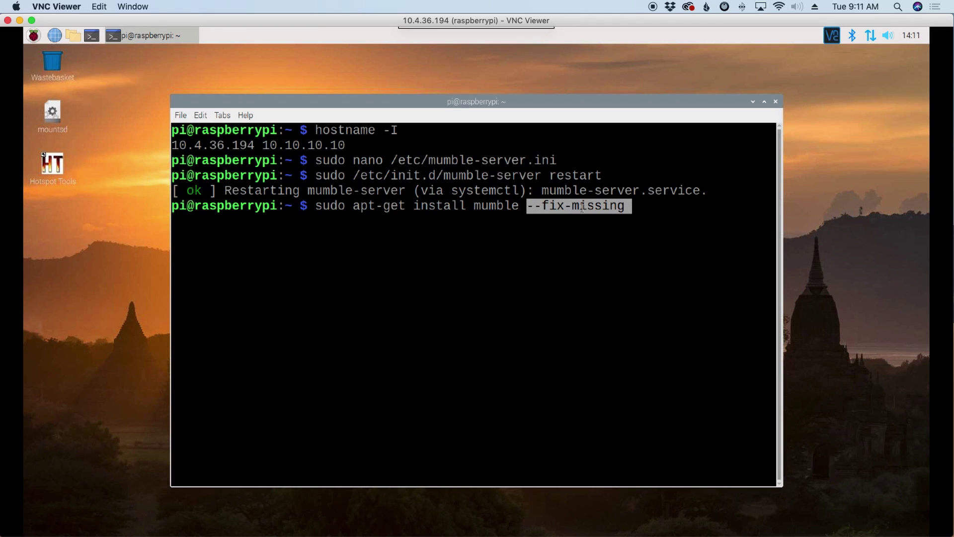
pyautogui.click(646, 209)
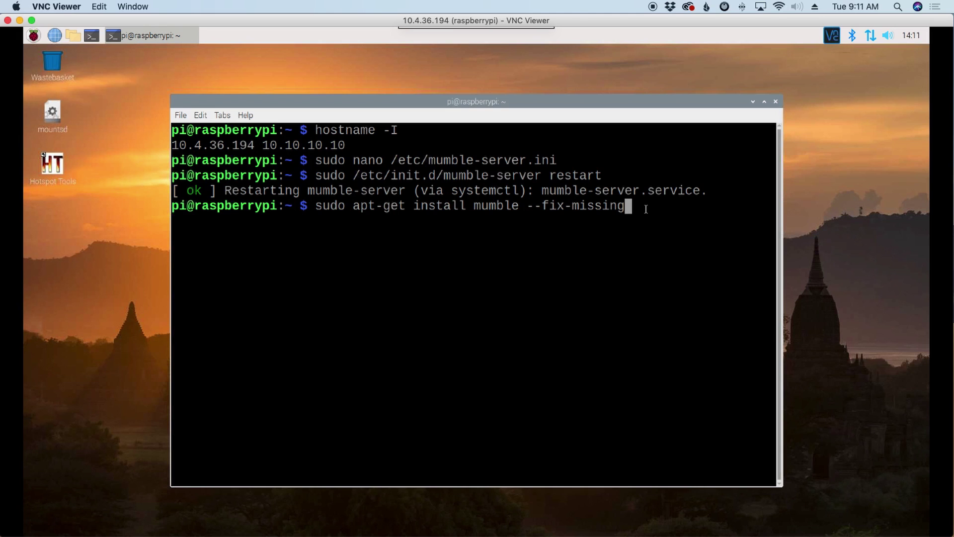
pyautogui.press('Return')
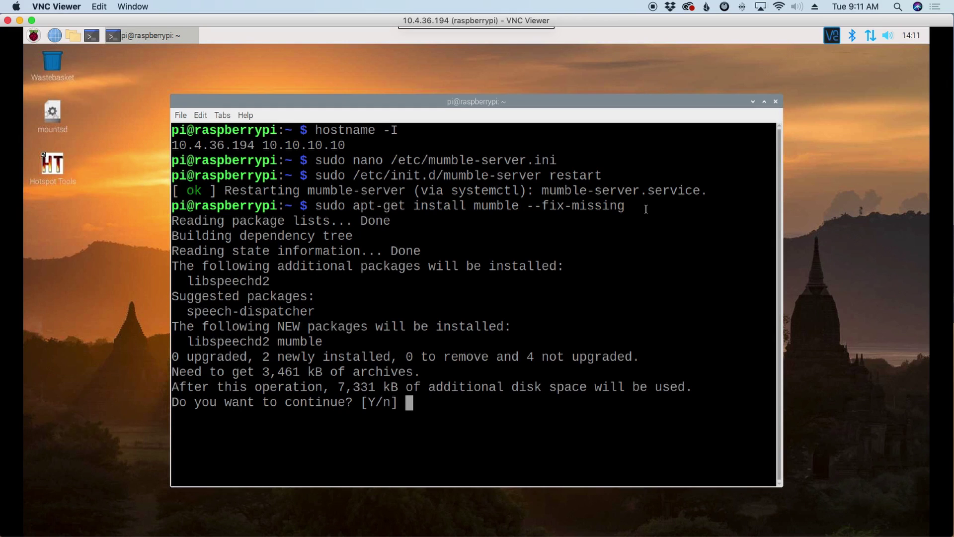
pyautogui.write('y')
pyautogui.press('Return')
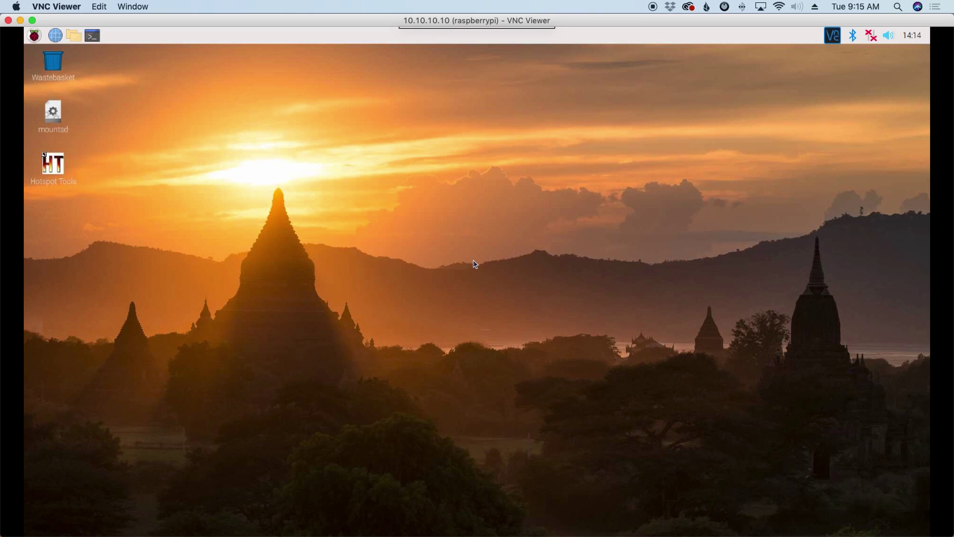
# Route audio to the USB Audio CODEC with PCM volume near maximum, then open a terminal.
pyautogui.rightClick(892, 36)
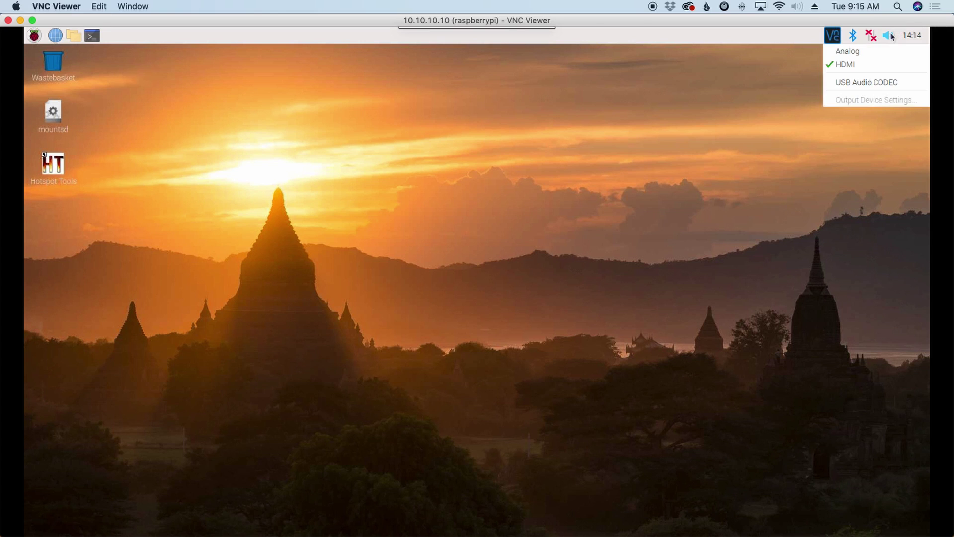
pyautogui.click(865, 85)
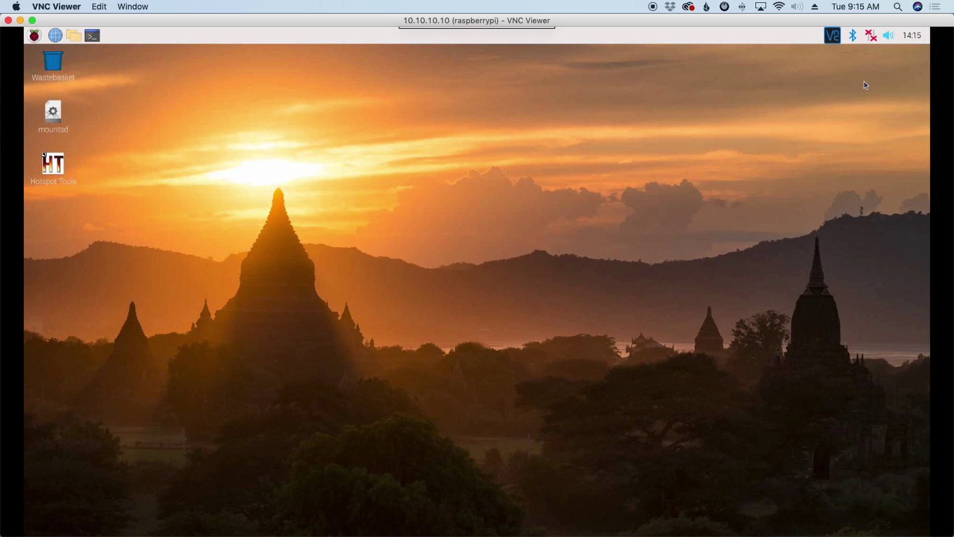
pyautogui.rightClick(890, 38)
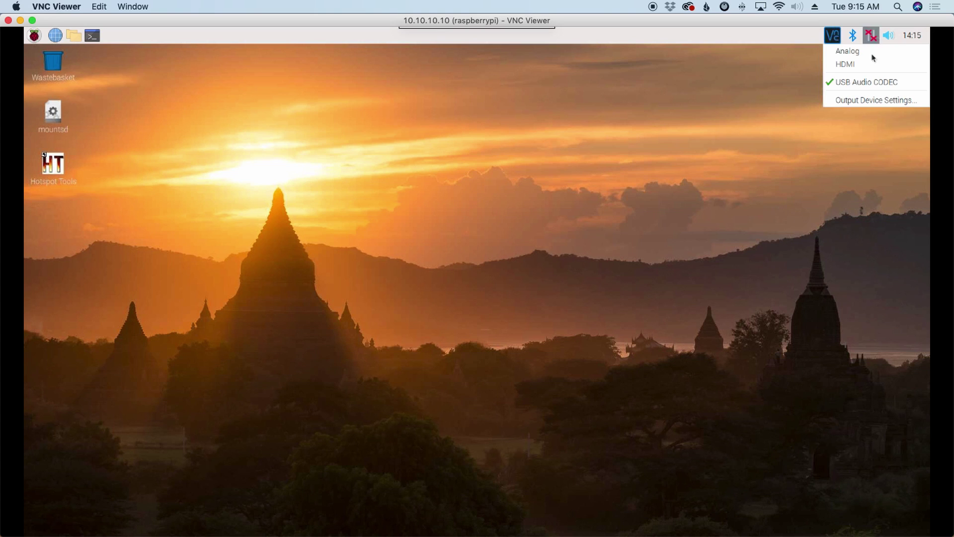
pyautogui.click(875, 101)
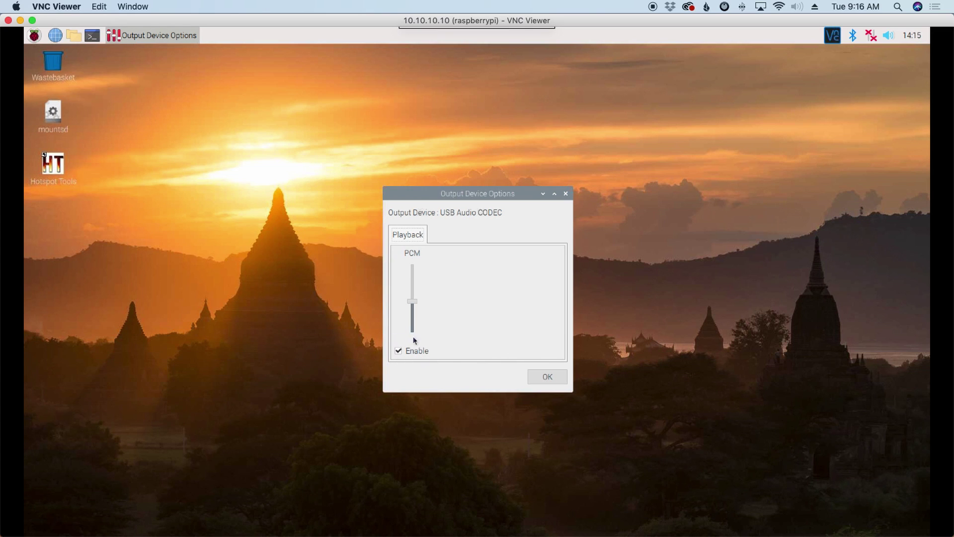
pyautogui.moveTo(412, 301); pyautogui.dragTo(415, 259)
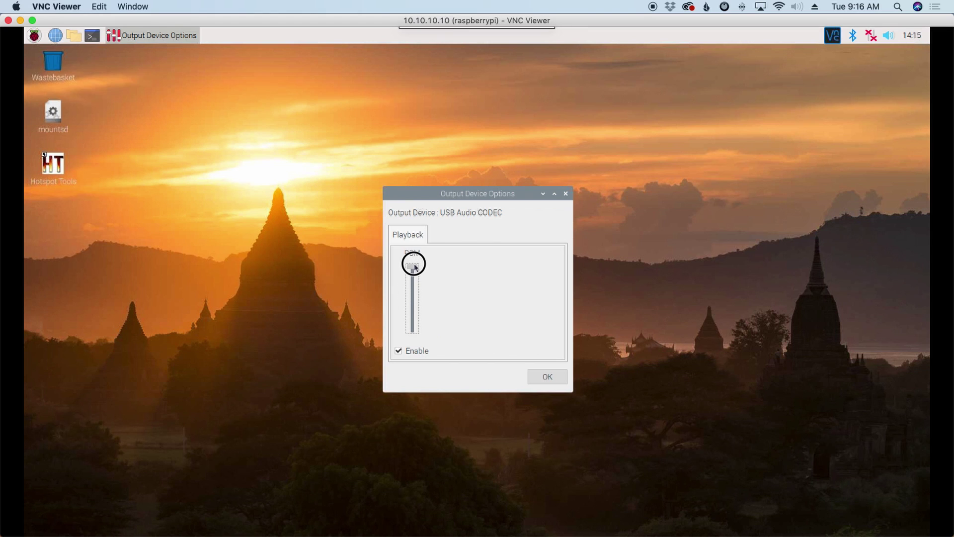
pyautogui.click(545, 376)
pyautogui.hotkey('ctrl', 'alt', 't')
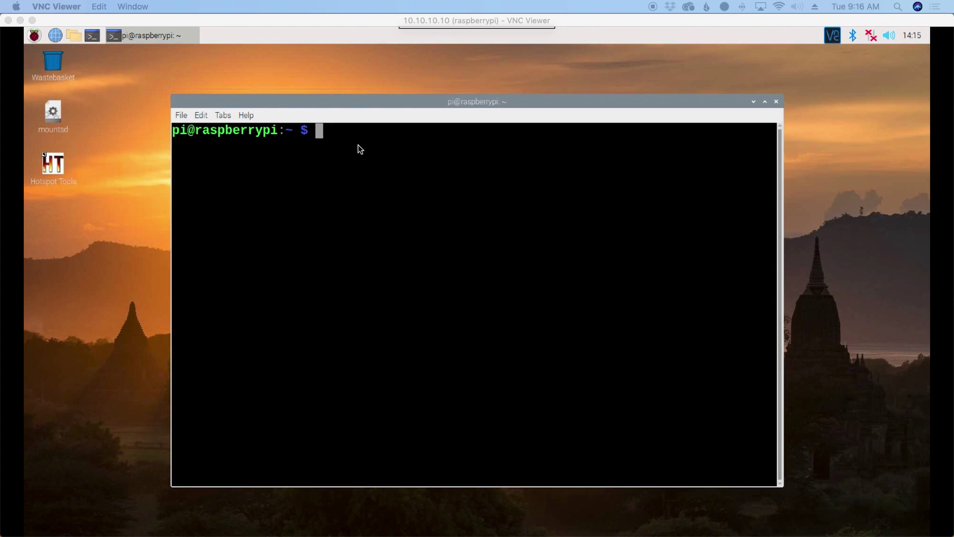
# Restart mumble-server again, then launch the Mumble client with the 'mumble' command.
pyautogui.rightClick(327, 136)
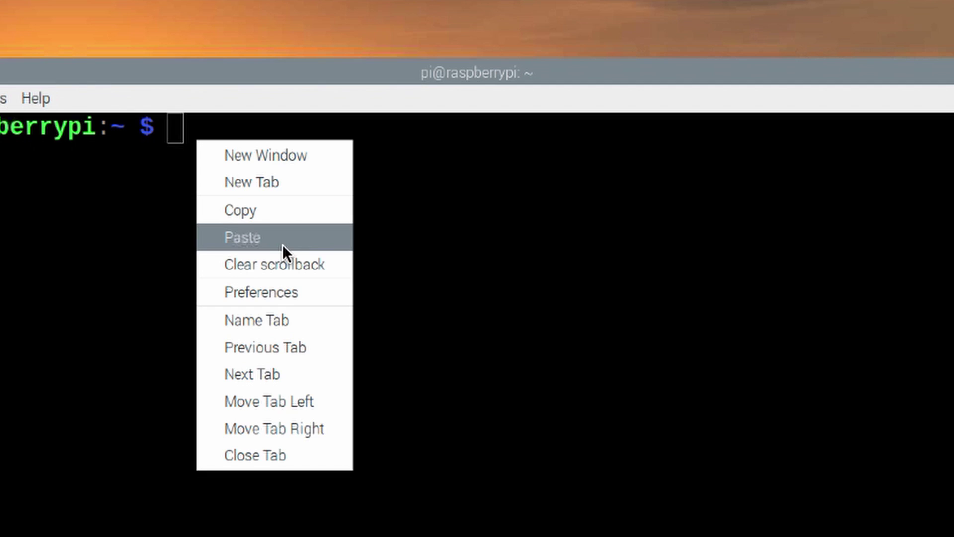
pyautogui.click(377, 189)
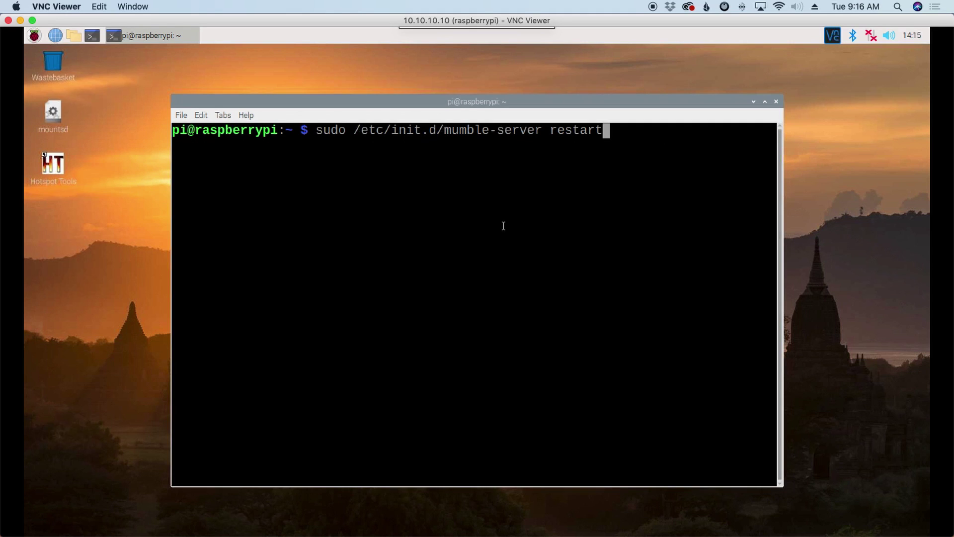
pyautogui.press('Return')
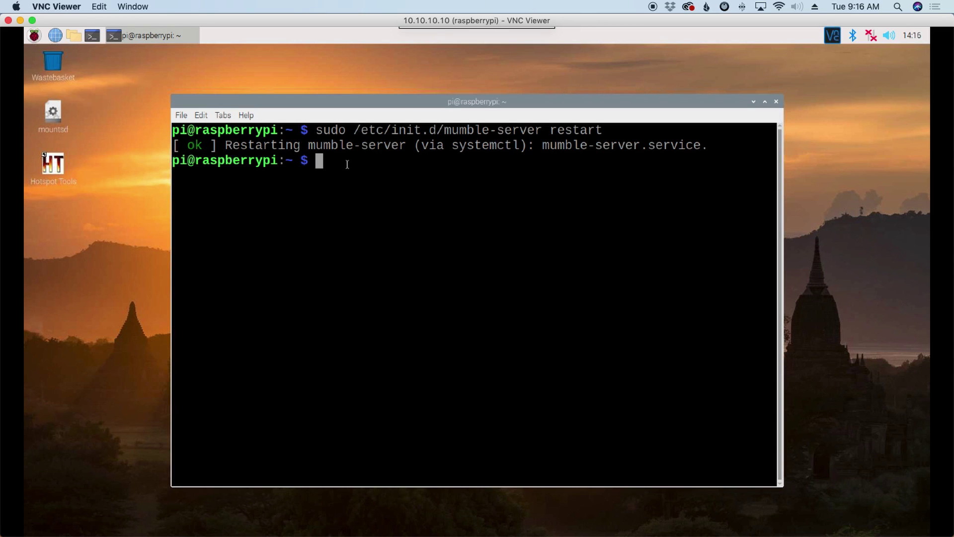
pyautogui.write('mumble')
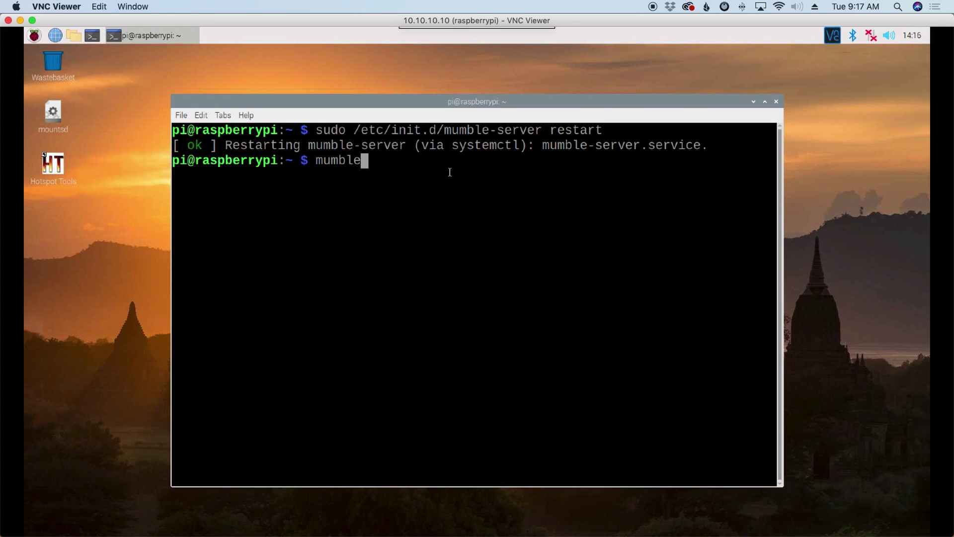
pyautogui.press('Return')
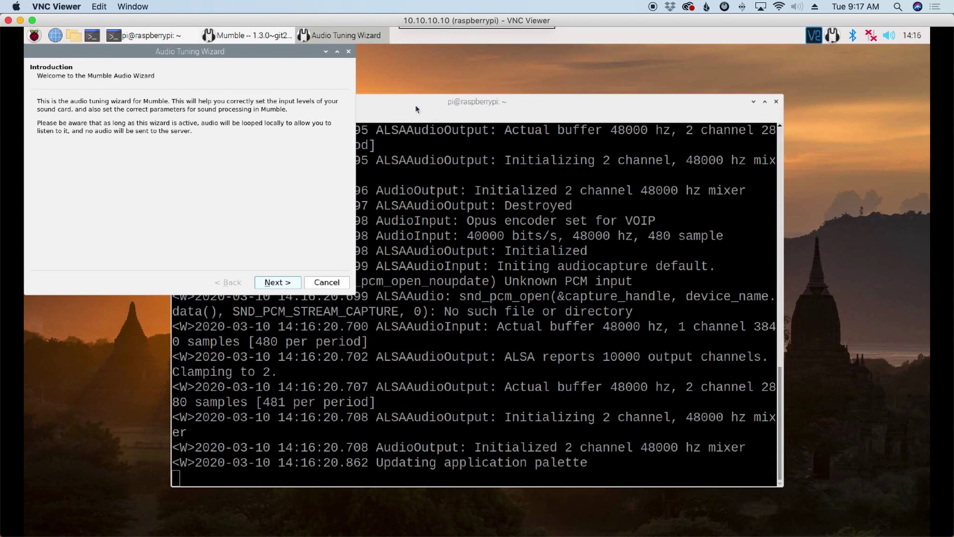
# Minimise LXTerminal and drag the Audio Tuning Wizard aside to reveal Mumble's main window.
pyautogui.click(415, 106)
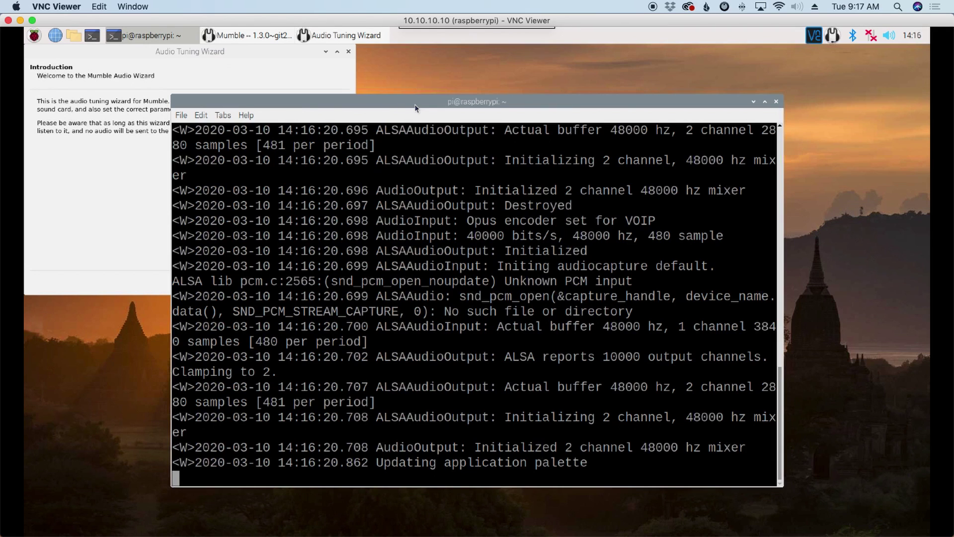
pyautogui.click(753, 102)
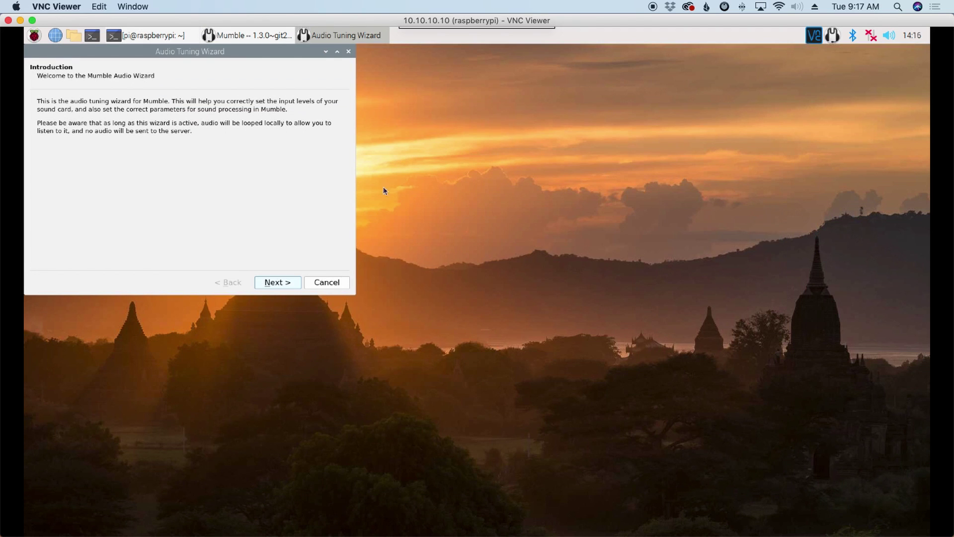
pyautogui.moveTo(212, 56); pyautogui.dragTo(441, 136)
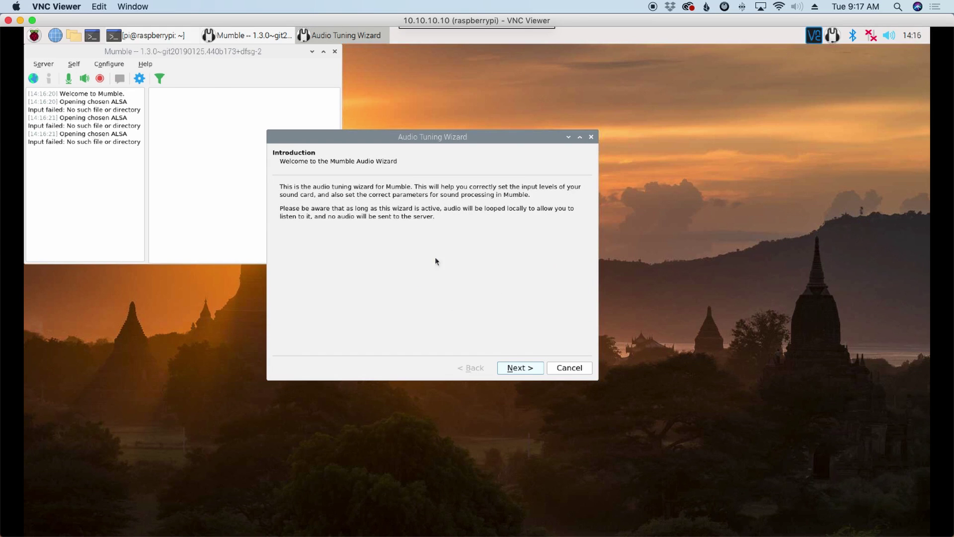
# Set both input and output devices to the USB Audio CODEC plughw:CARD=CODEC,DEV=0.
pyautogui.click(518, 369)
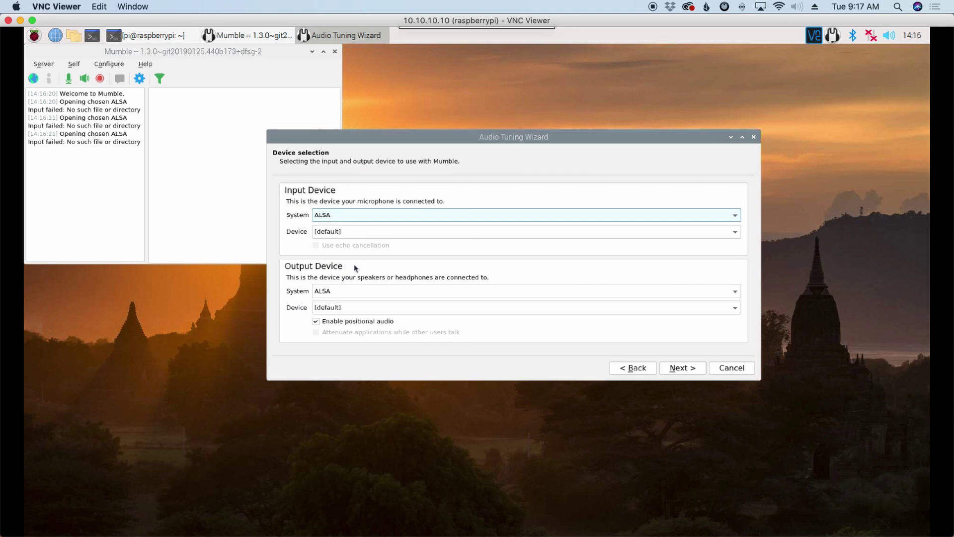
pyautogui.click(355, 232)
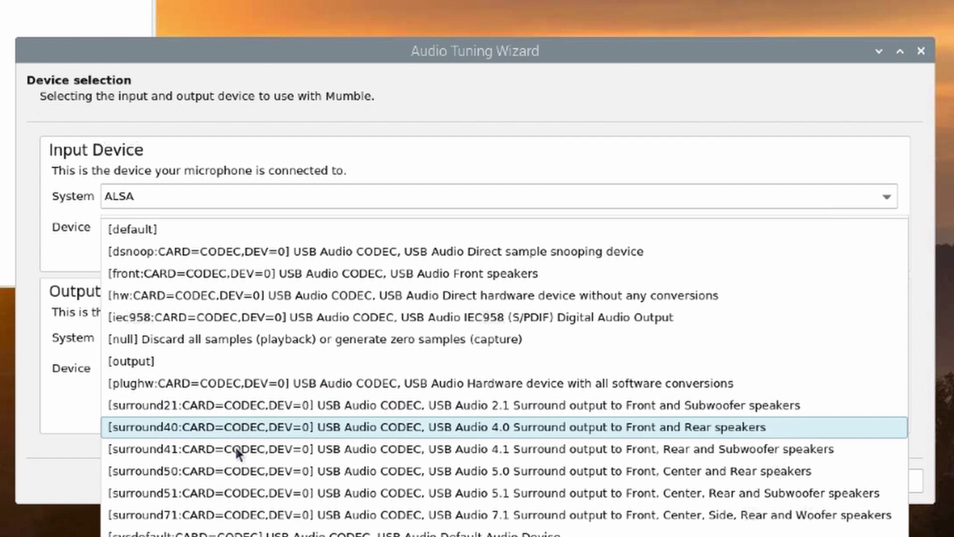
pyautogui.click(239, 383)
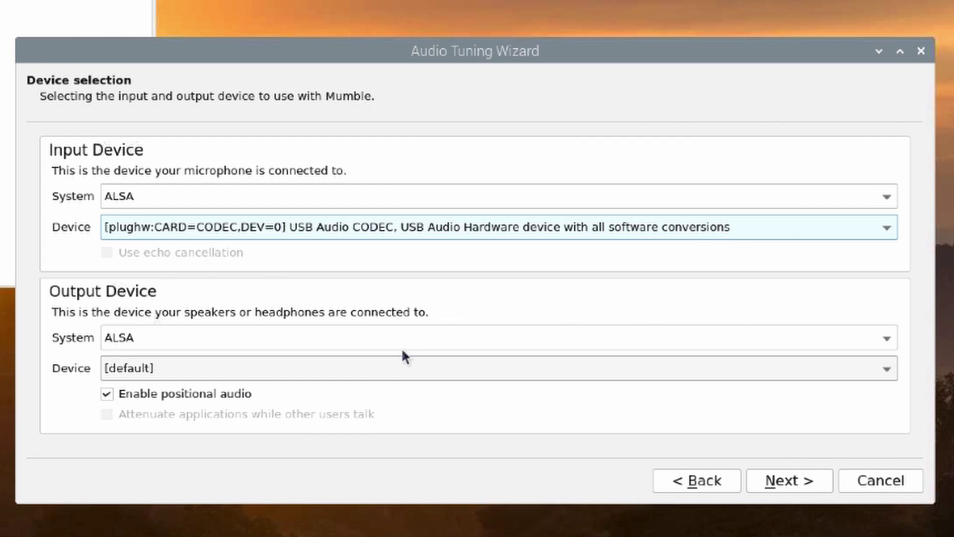
pyautogui.click(273, 365)
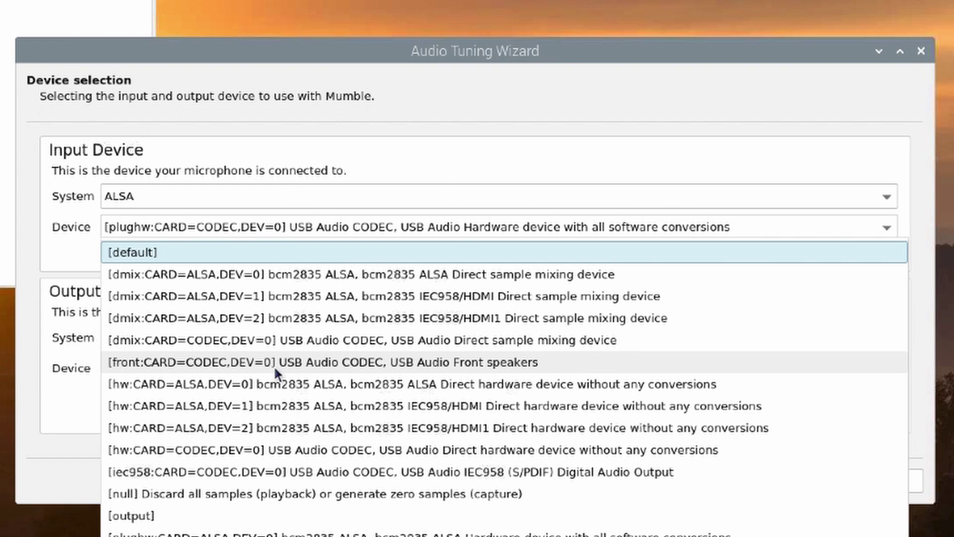
pyautogui.press('Down')
pyautogui.press('Down')
pyautogui.press('Down')
pyautogui.press('Down')
pyautogui.press('Down')
pyautogui.press('Down')
pyautogui.press('Down')
pyautogui.press('Down')
pyautogui.press('Down')
pyautogui.press('Down')
pyautogui.press('Down')
pyautogui.press('Down')
pyautogui.press('Down')
pyautogui.press('Down')
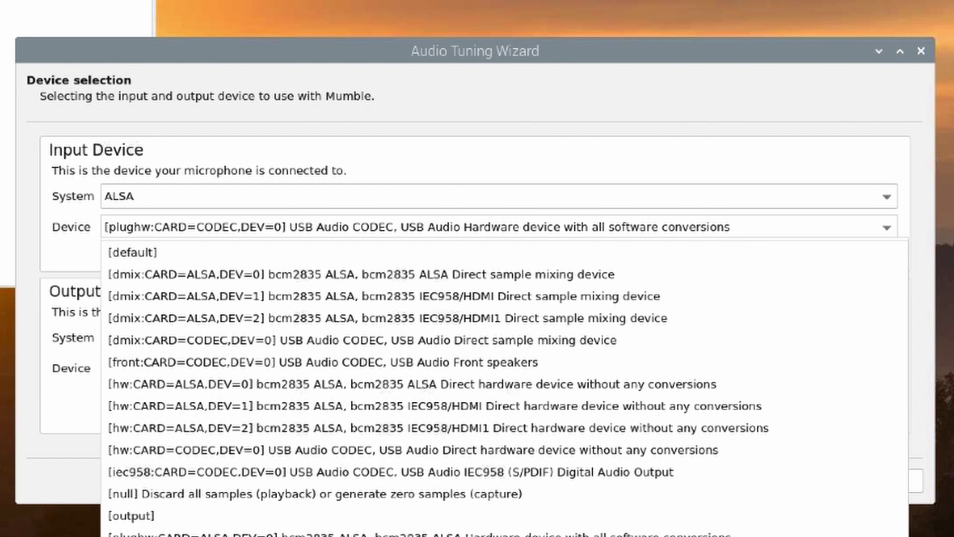
pyautogui.press('Return')
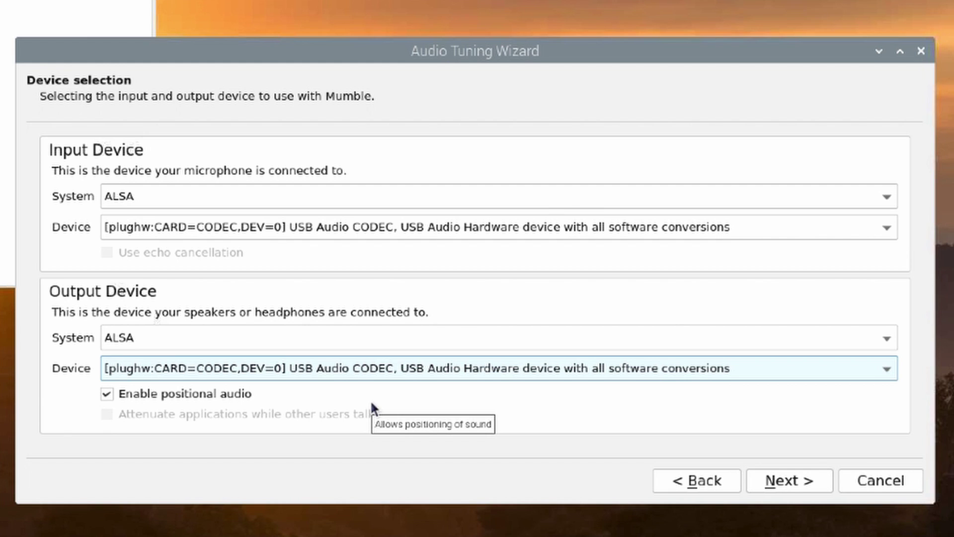
# Keep the 50 ms output buffer and drag the silence level slider to about midway.
pyautogui.click(801, 486)
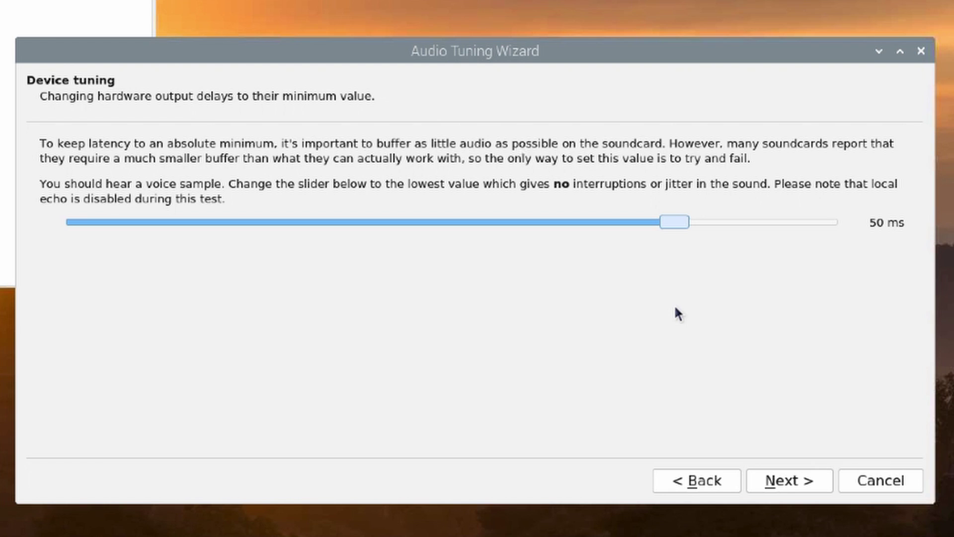
pyautogui.click(805, 482)
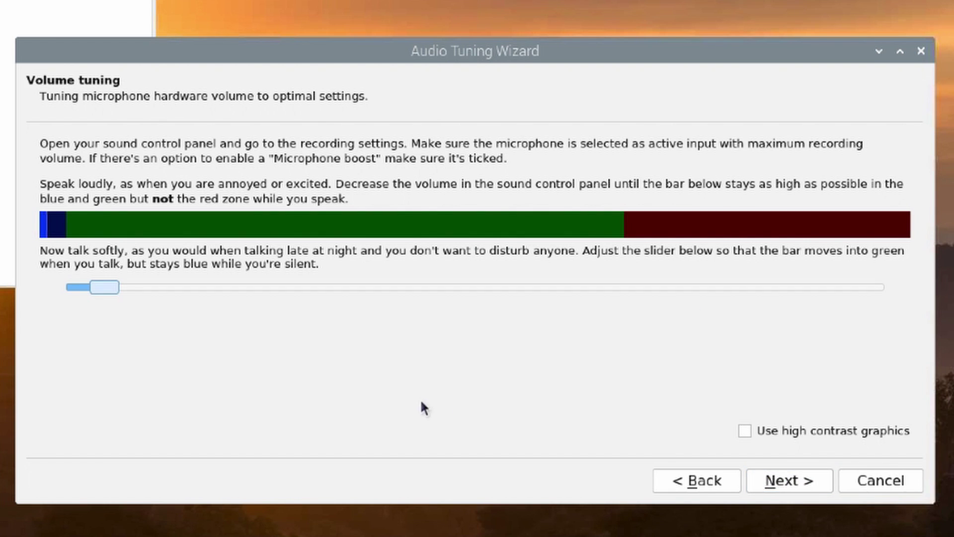
pyautogui.moveTo(103, 290); pyautogui.dragTo(591, 287)
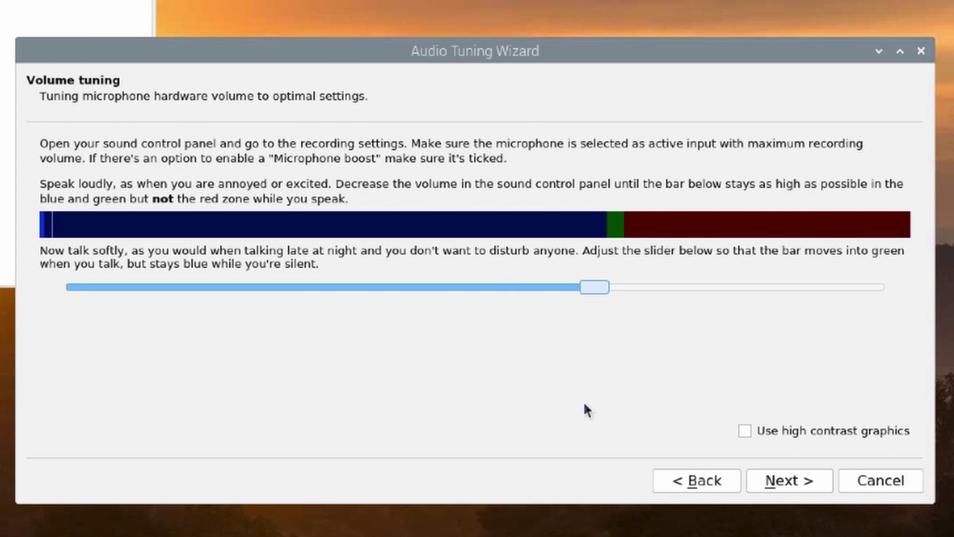
pyautogui.click(785, 482)
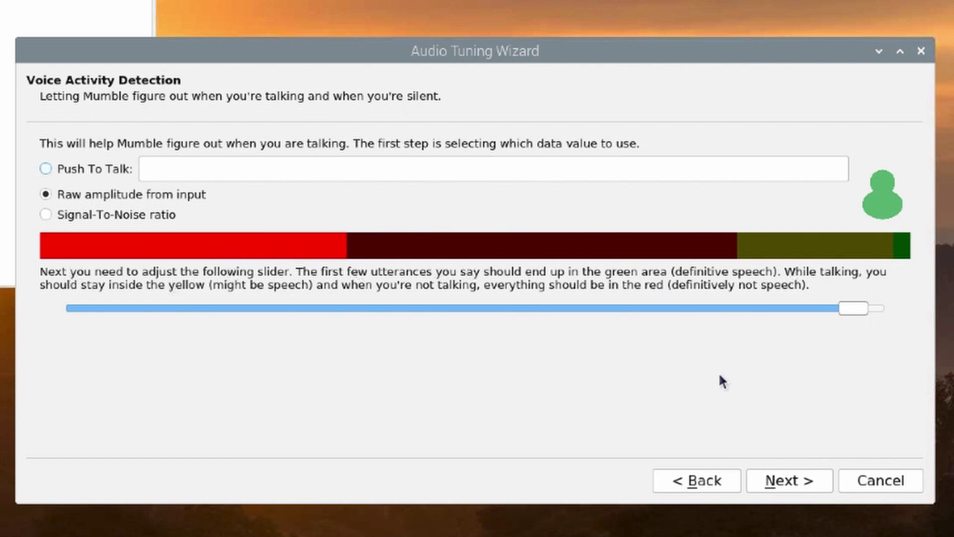
# Select High audio quality, pass the positional audio test, and untick Submit anonymous statistics.
pyautogui.click(775, 481)
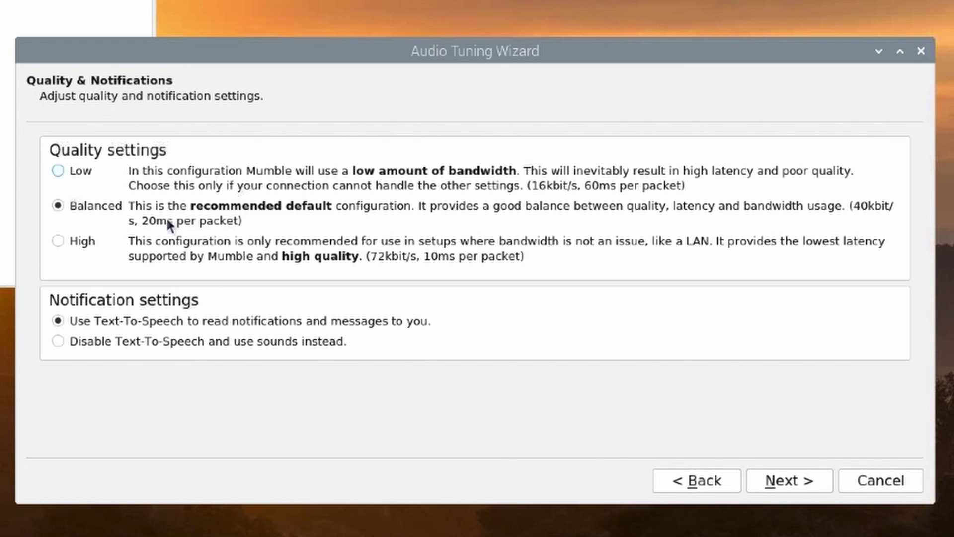
pyautogui.click(58, 240)
pyautogui.click(807, 478)
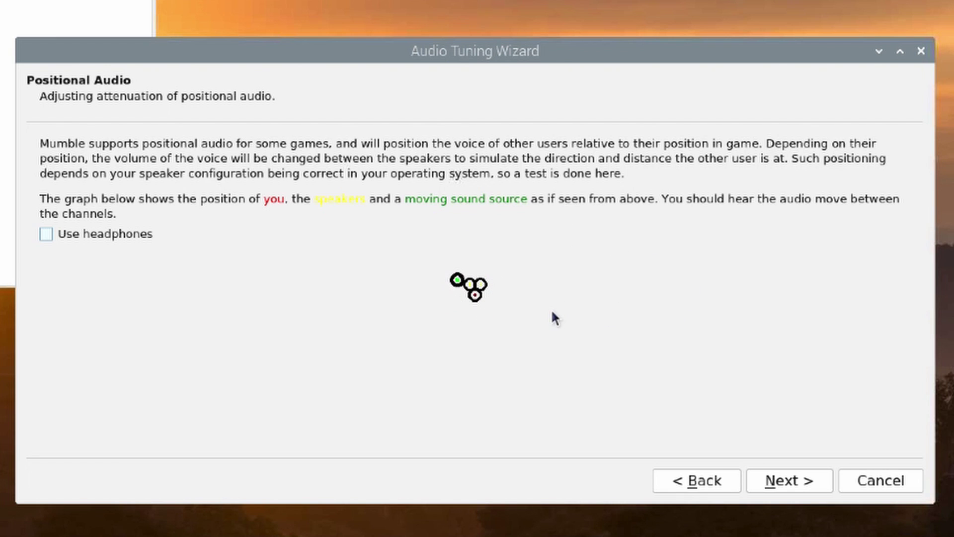
pyautogui.click(791, 480)
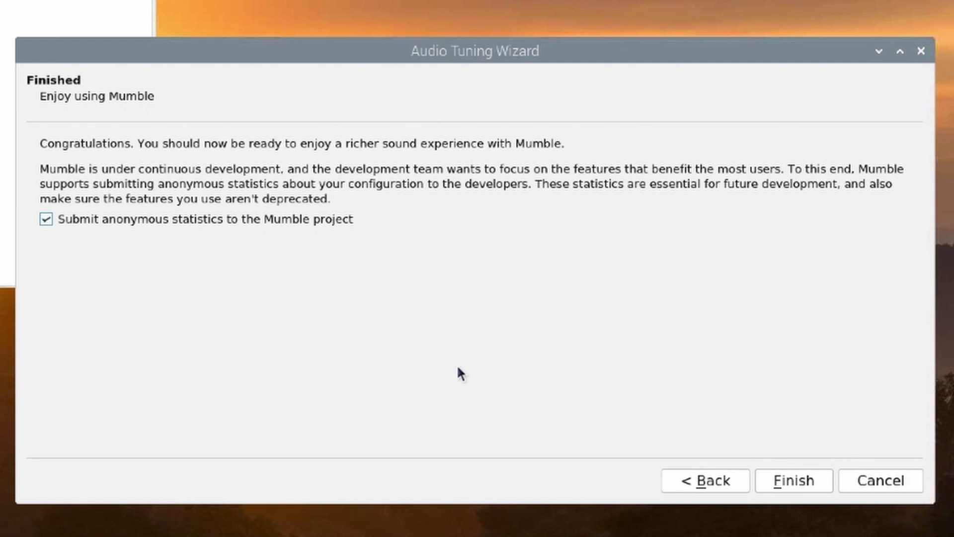
pyautogui.click(102, 219)
# Finish audio tuning and complete the certificate wizard using Automatic certificate creation.
pyautogui.click(792, 478)
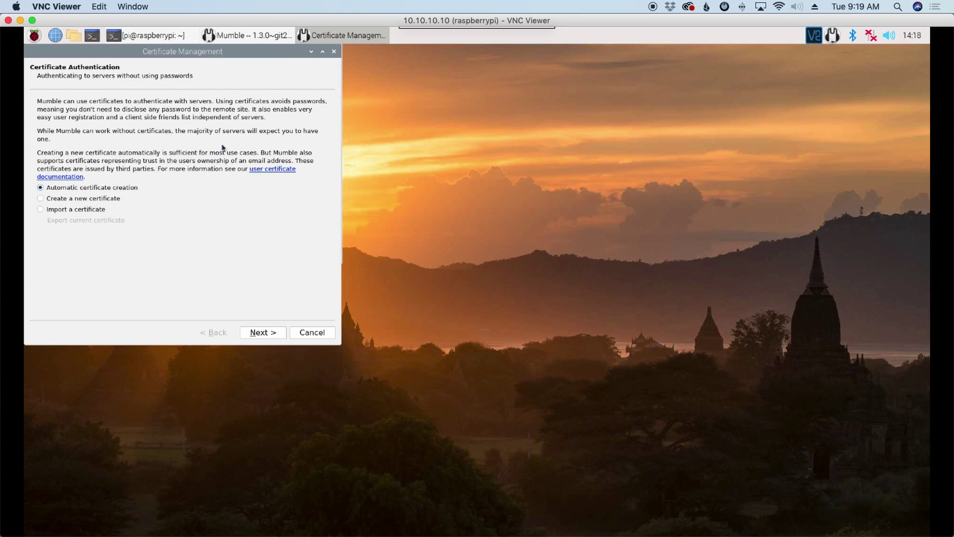
pyautogui.moveTo(169, 56); pyautogui.dragTo(443, 134)
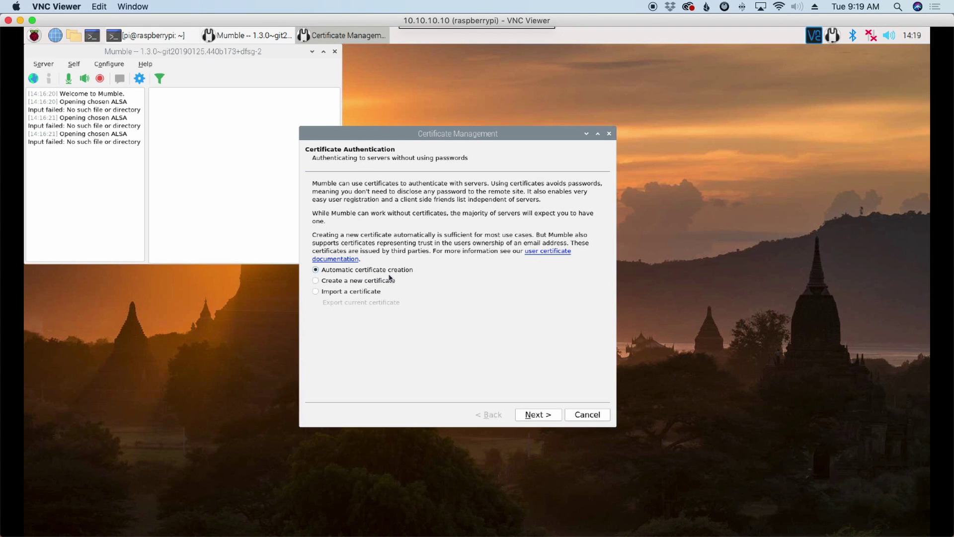
pyautogui.click(552, 417)
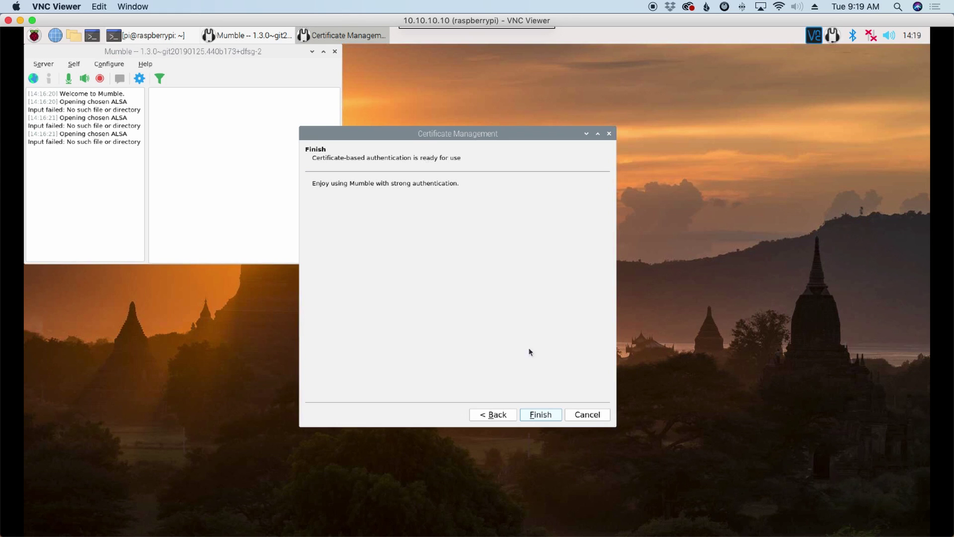
pyautogui.click(541, 415)
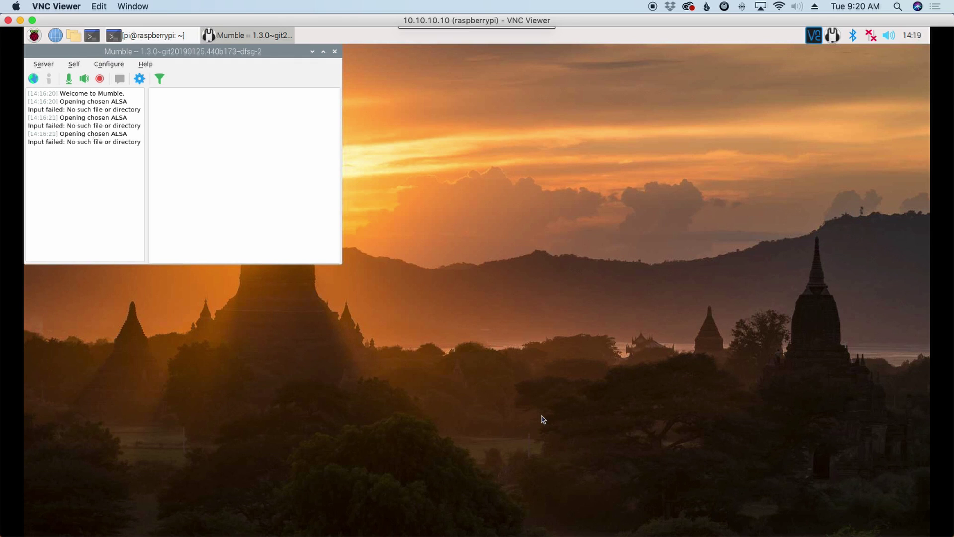
# Add a favourite server entry for address 10.10.10.10 with username pi.
pyautogui.moveTo(185, 81); pyautogui.dragTo(433, 177)
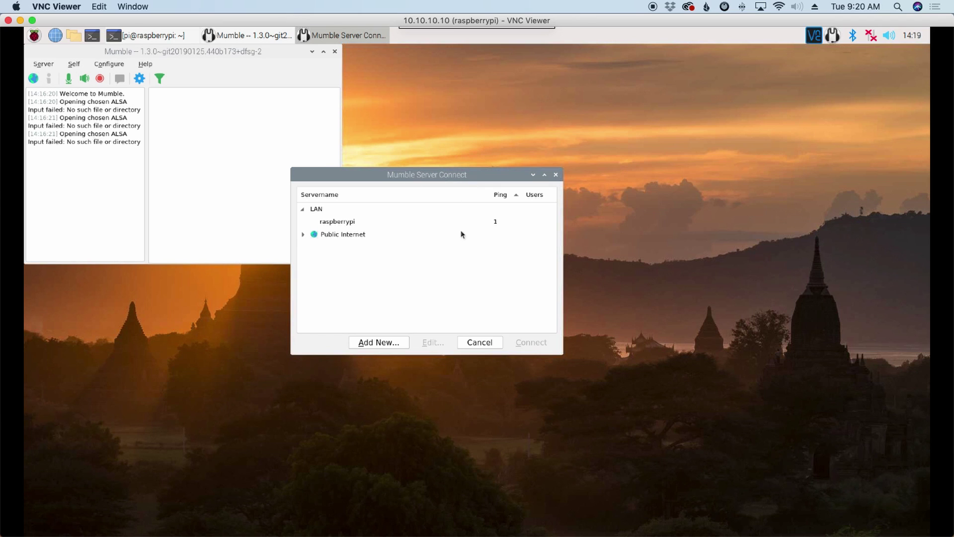
pyautogui.click(367, 344)
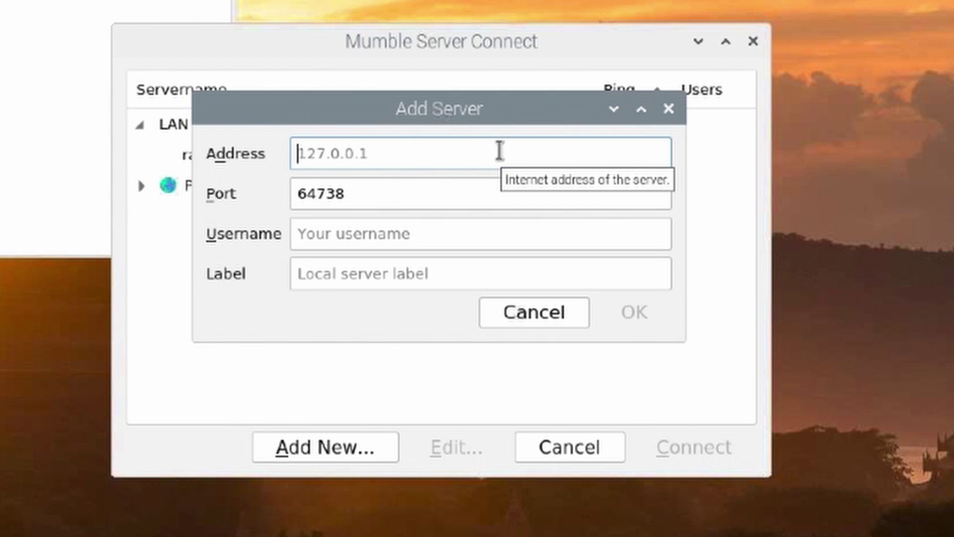
pyautogui.write('10.10.10.10')
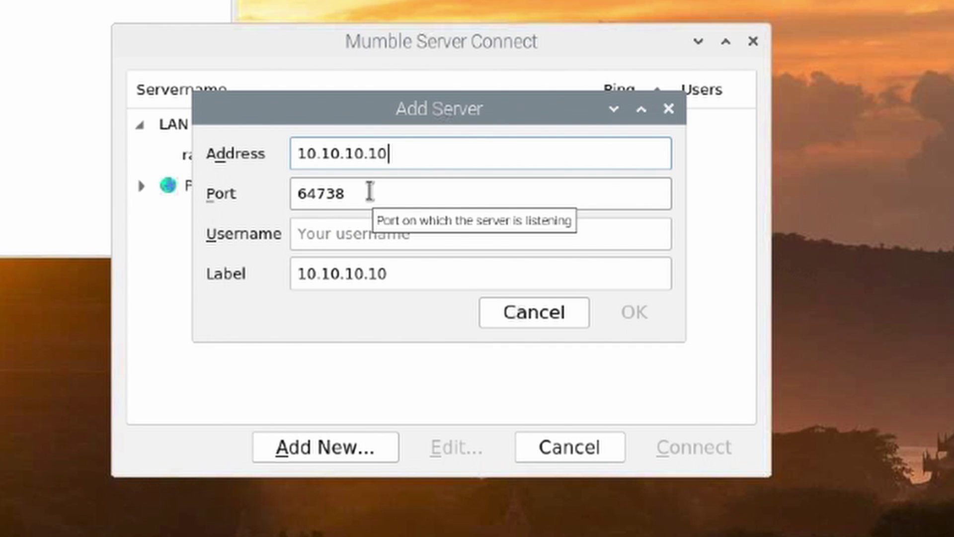
pyautogui.click(326, 232)
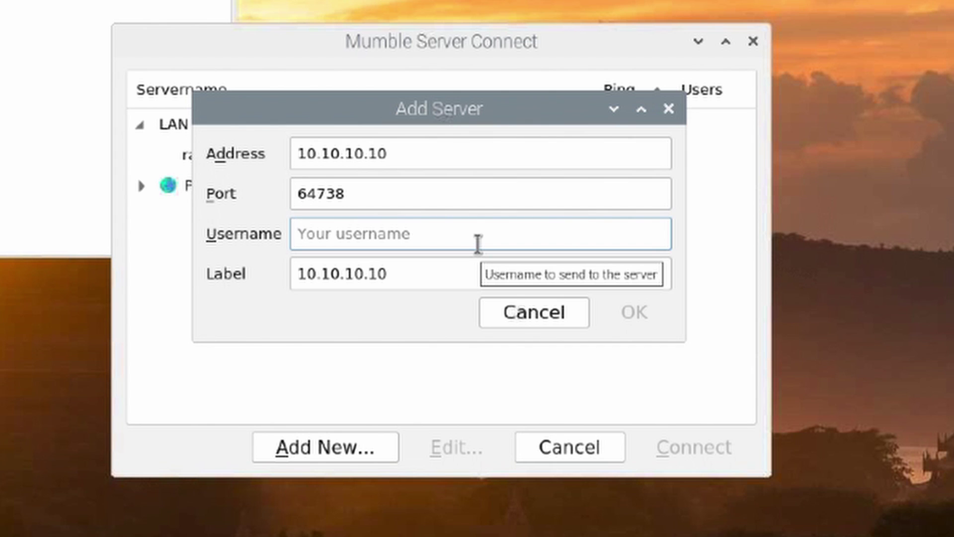
pyautogui.write('pi')
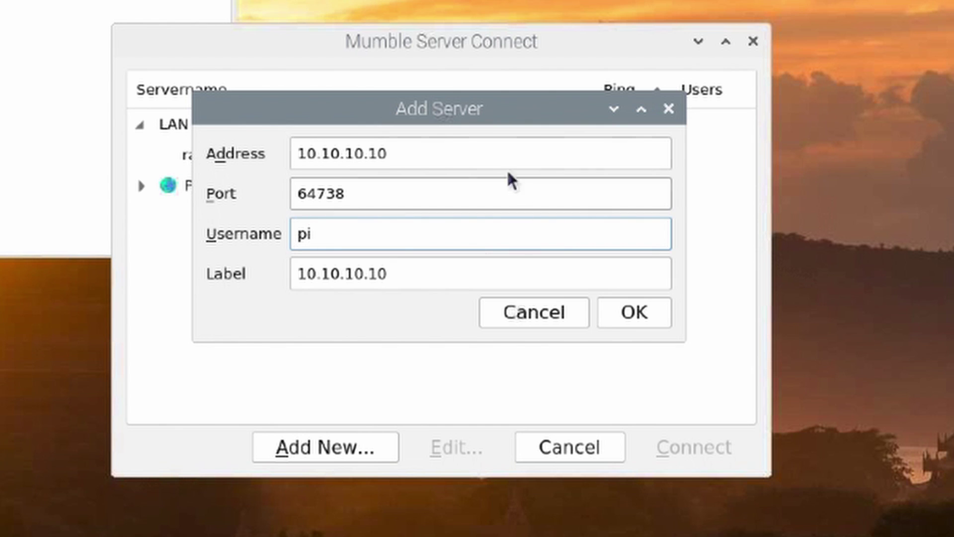
pyautogui.click(639, 312)
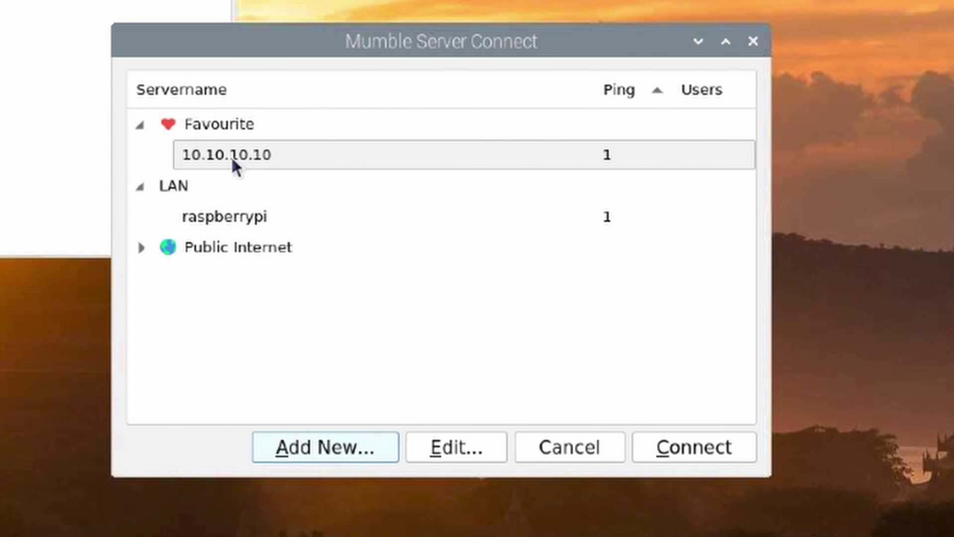
# Connect to the 10.10.10.10 favourite and accept its self-signed certificate.
pyautogui.click(231, 156)
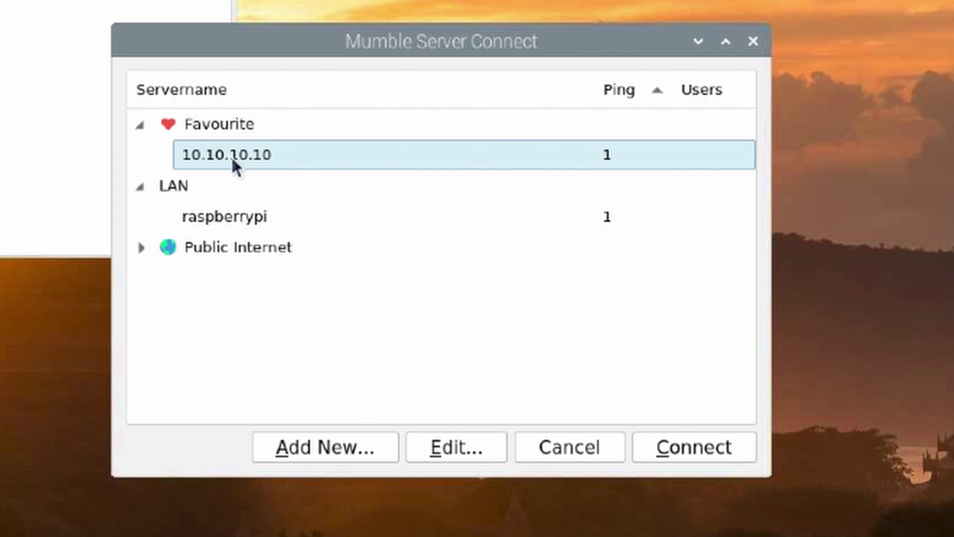
pyautogui.click(672, 452)
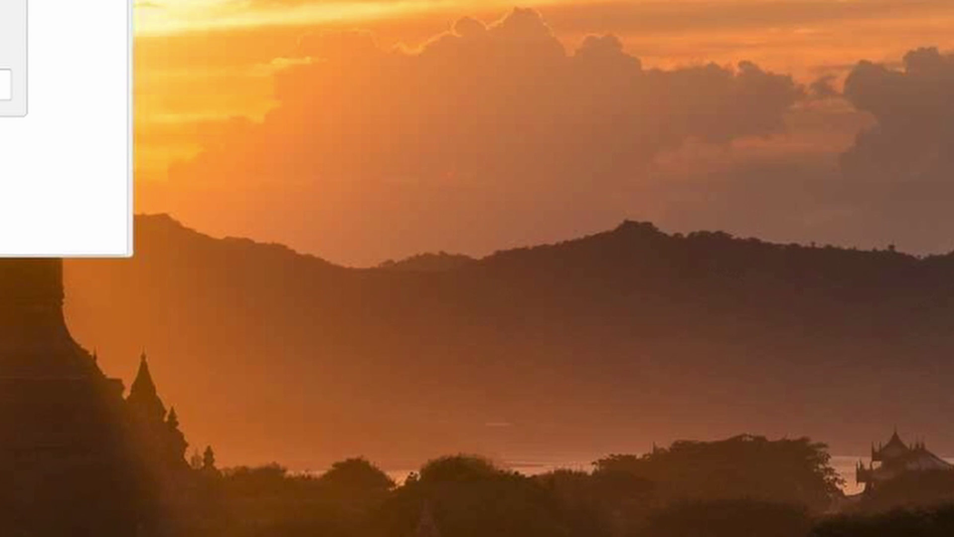
pyautogui.moveTo(411, 82); pyautogui.dragTo(448, 70)
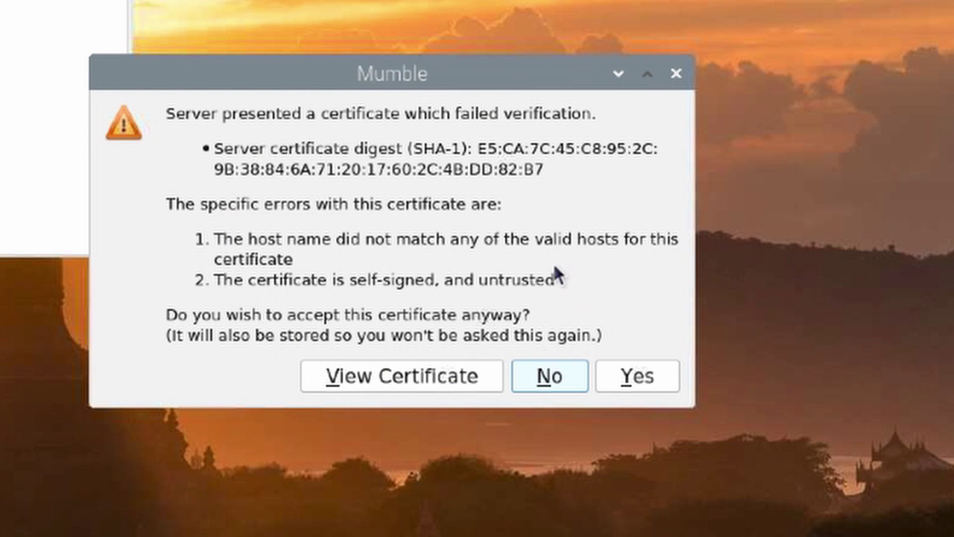
pyautogui.click(630, 374)
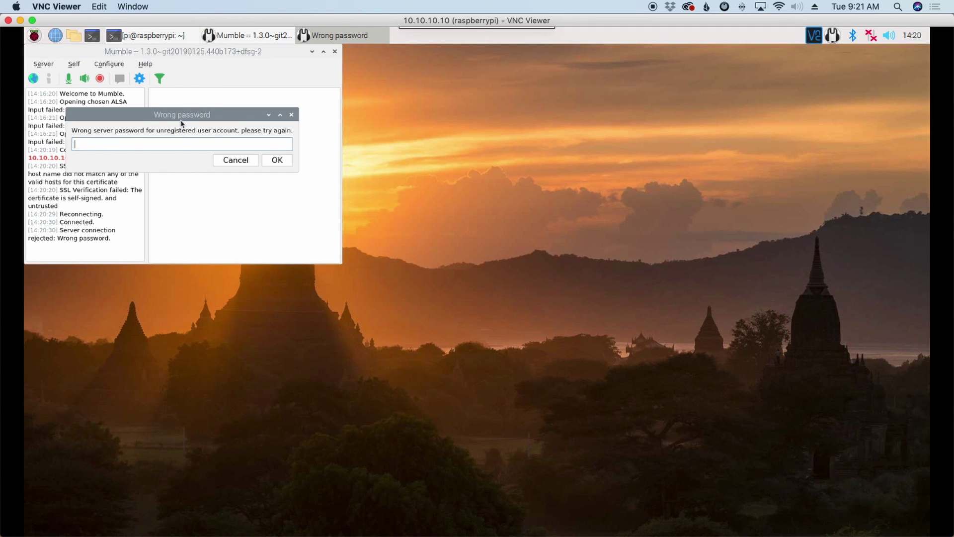
# Enter the server password to join the server.
pyautogui.moveTo(191, 114); pyautogui.dragTo(447, 207)
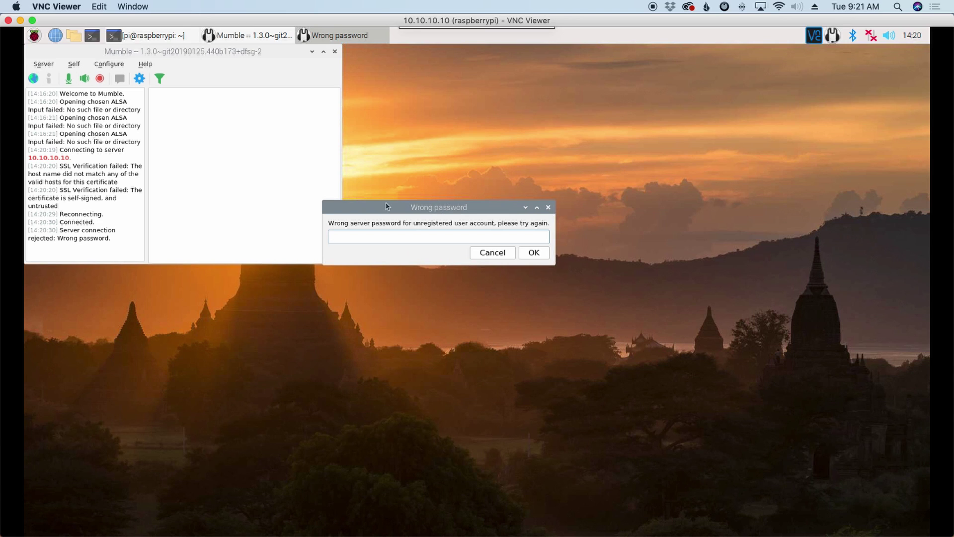
pyautogui.click(397, 235)
pyautogui.write('**********')
pyautogui.click(533, 252)
pyautogui.moveTo(162, 51); pyautogui.dragTo(462, 175)
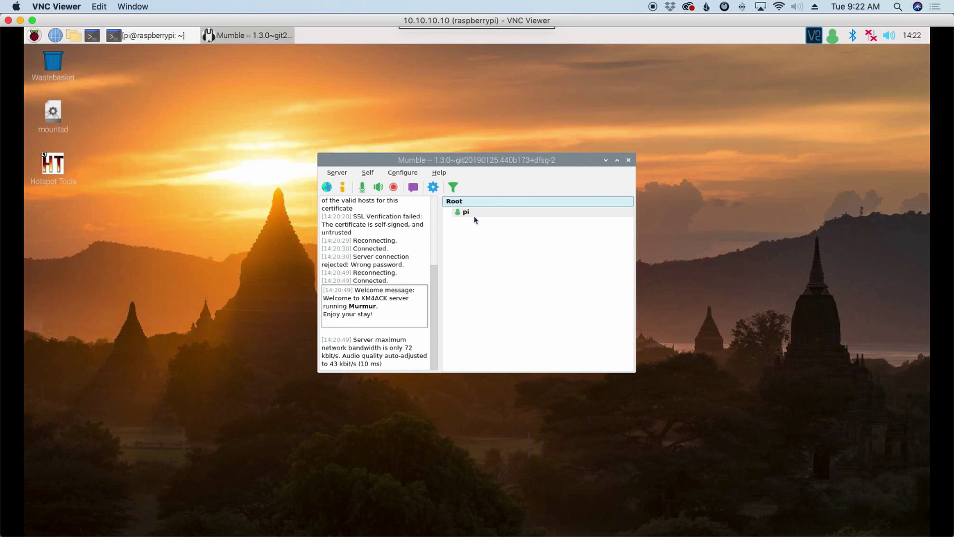
# Change the Audio Input Transmit mode to Continuous and apply the settings.
pyautogui.click(403, 176)
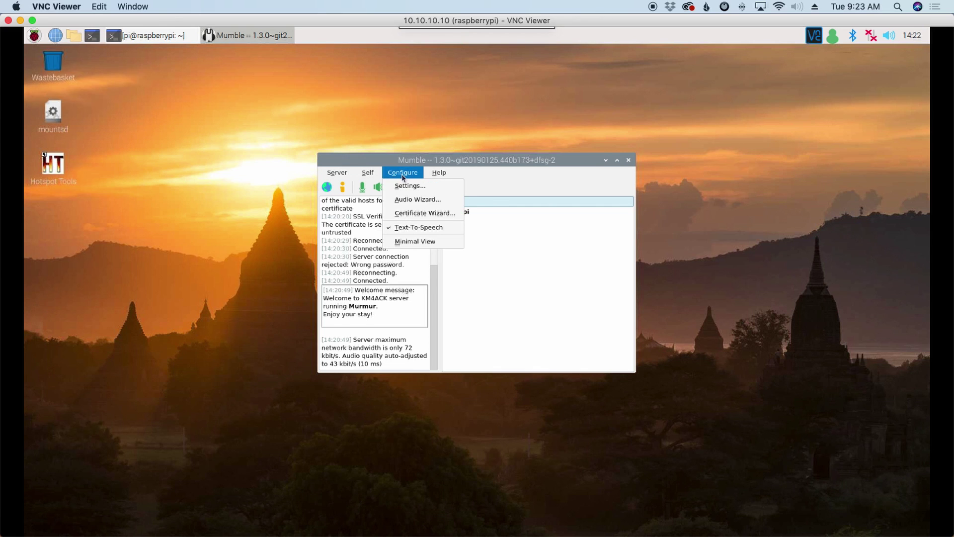
pyautogui.click(402, 186)
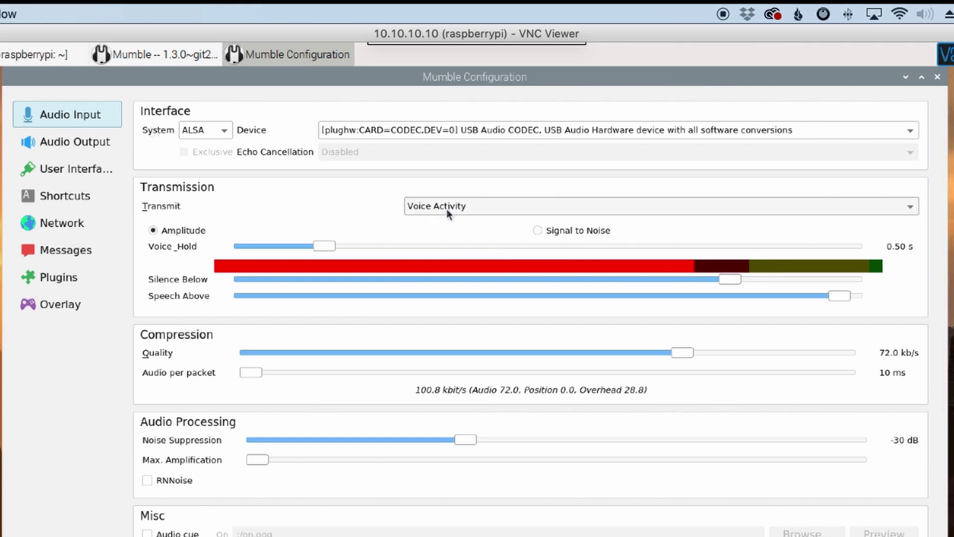
pyautogui.click(475, 206)
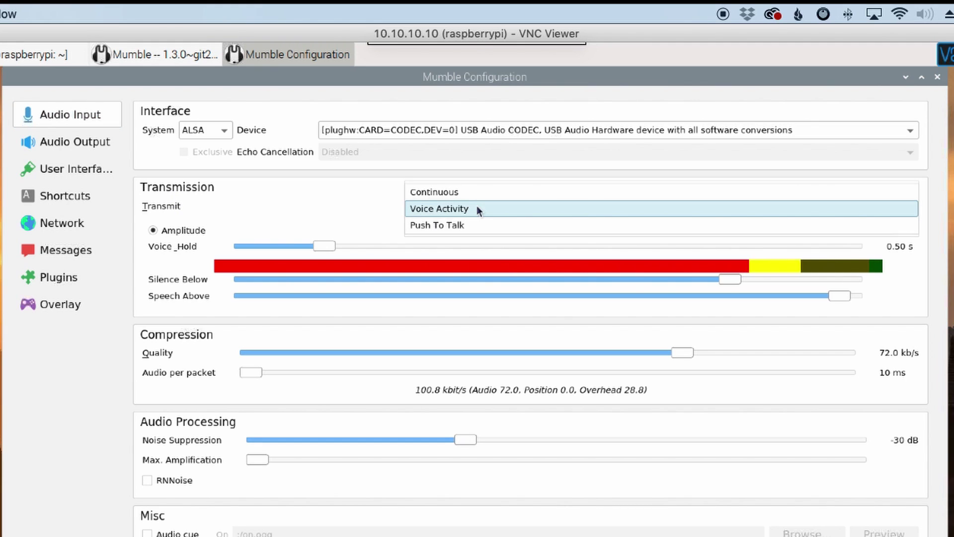
pyautogui.click(452, 192)
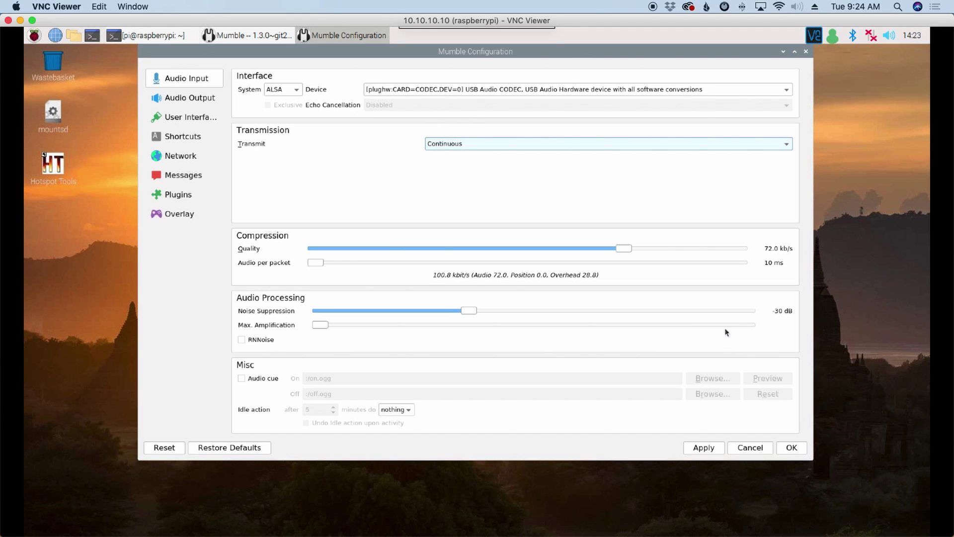
pyautogui.click(695, 449)
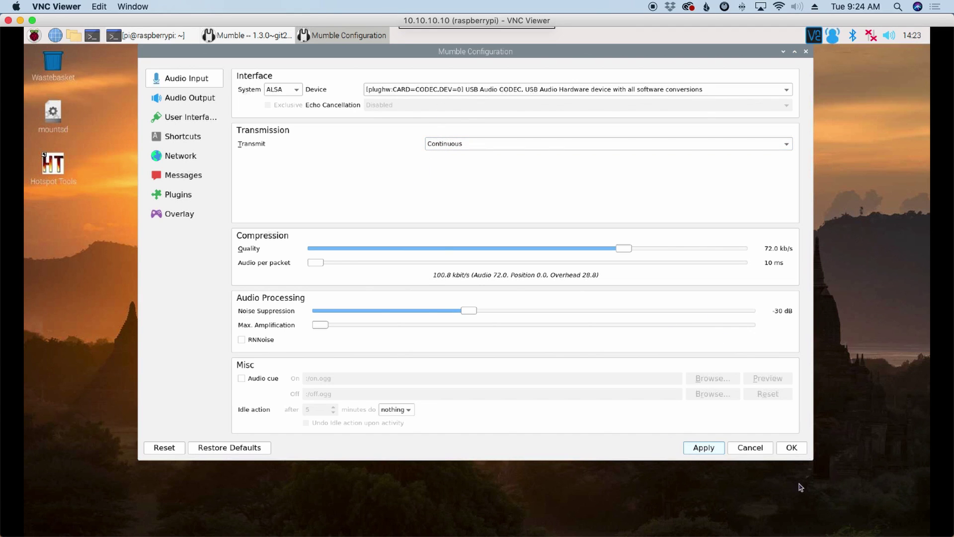
pyautogui.click(790, 448)
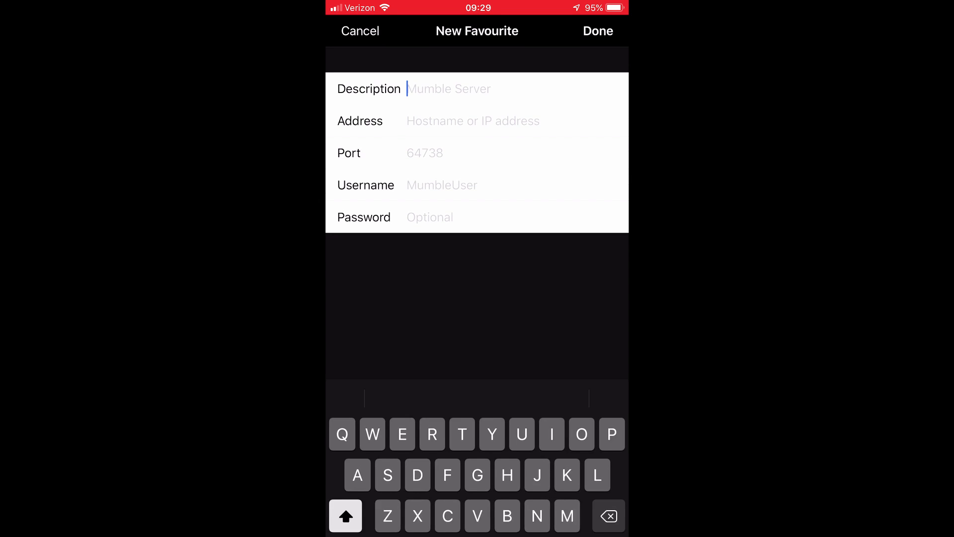
# Enter description Pi Hotspot and address 10.10.10.10 in the New Favourite form.
pyautogui.write('P')
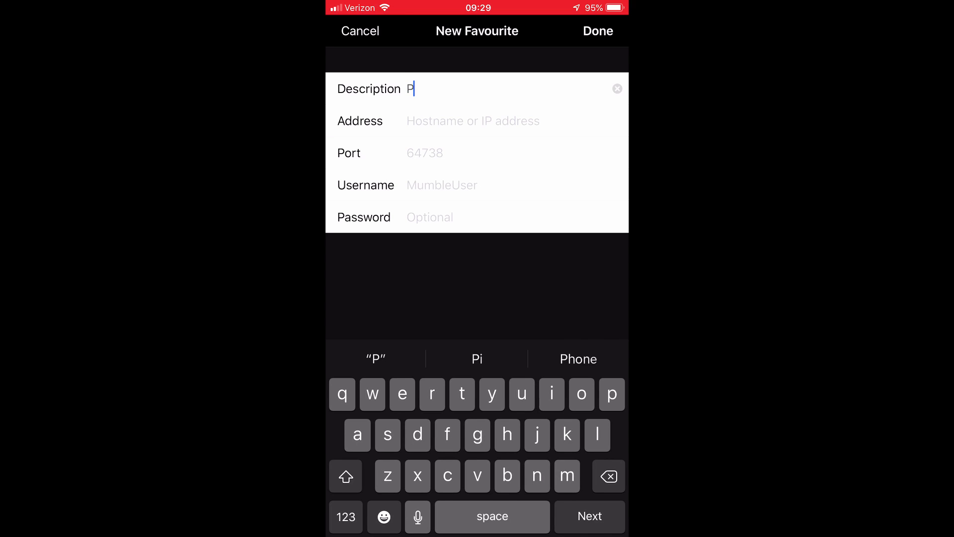
pyautogui.write('i Hotspot')
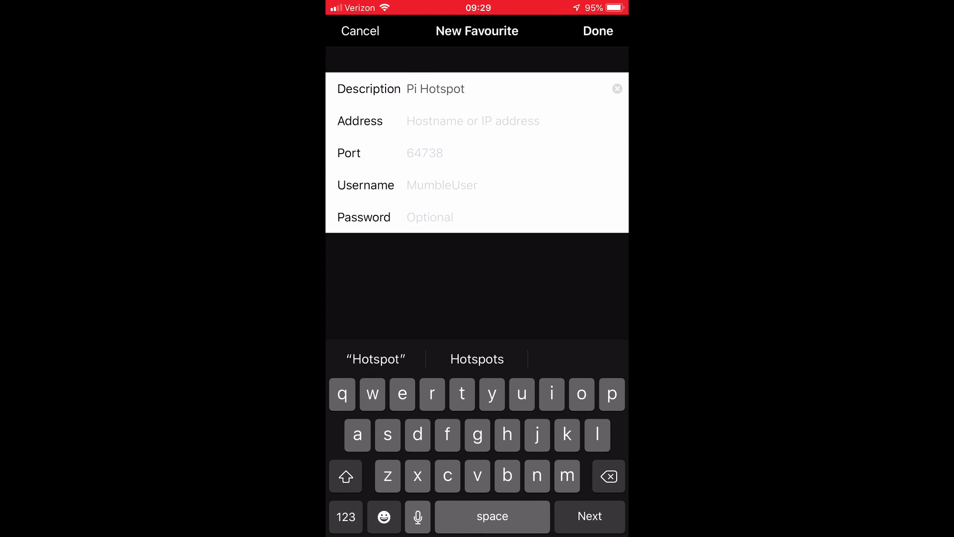
pyautogui.click(412, 121)
pyautogui.click(346, 517)
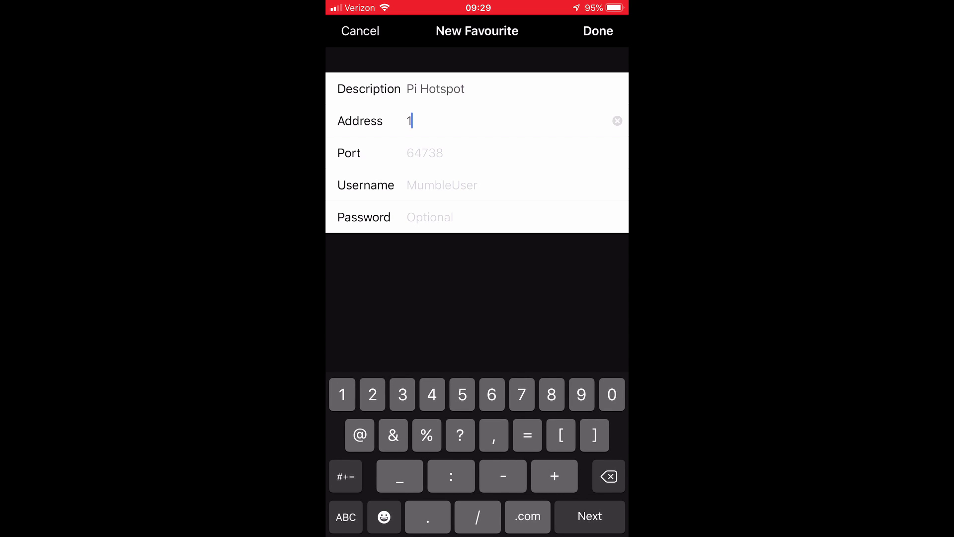
pyautogui.write('0.10.10.10')
# Fill in port 64738, the username, and the account password.
pyautogui.press('Return')
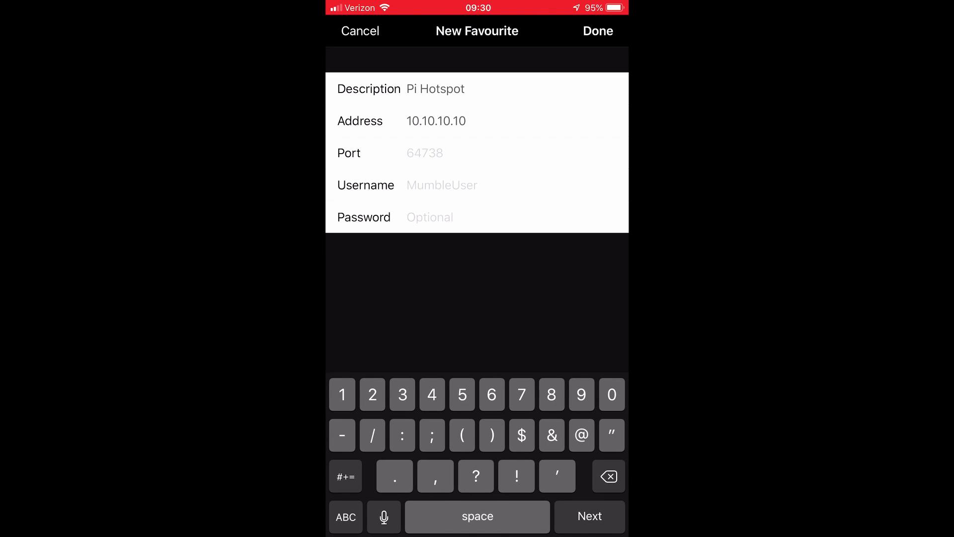
pyautogui.write('64738')
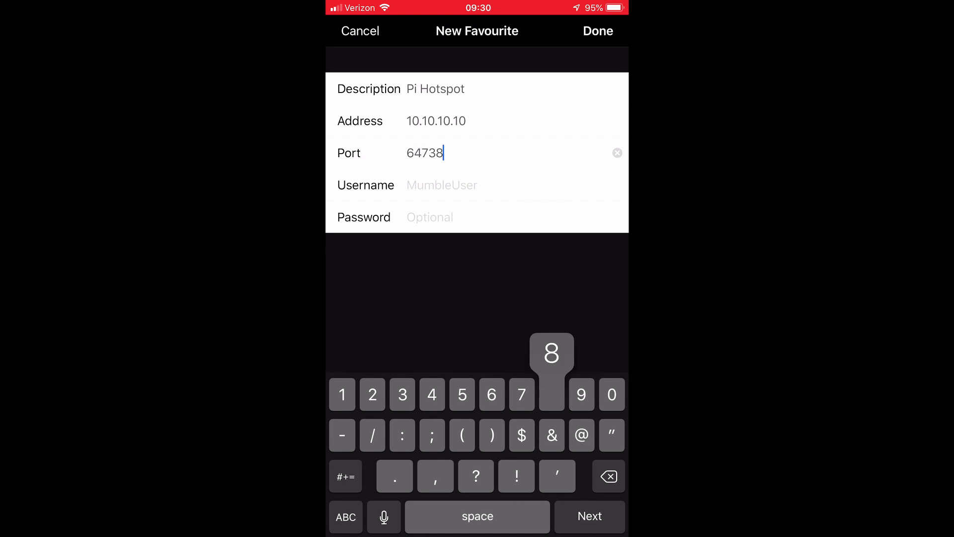
pyautogui.press('Return')
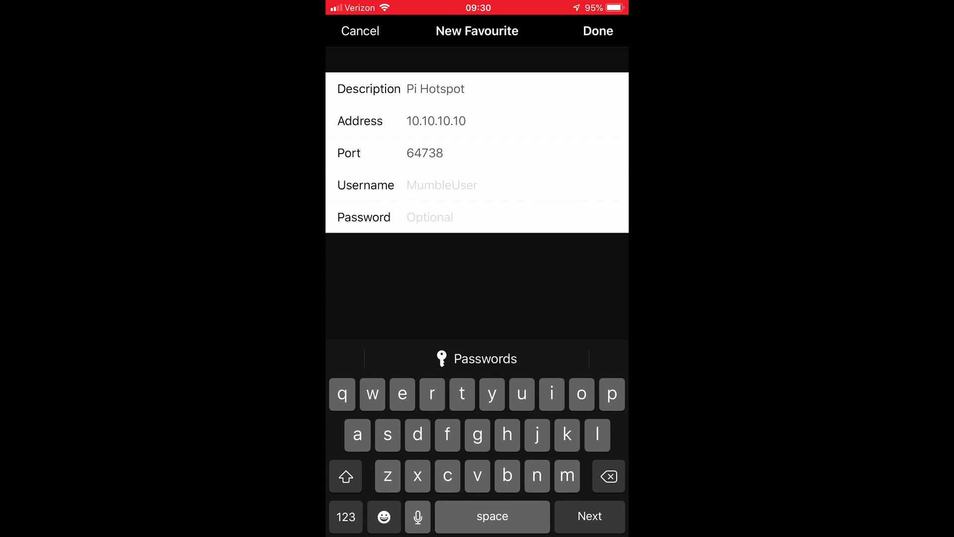
pyautogui.write('km4ack')
pyautogui.click(430, 217)
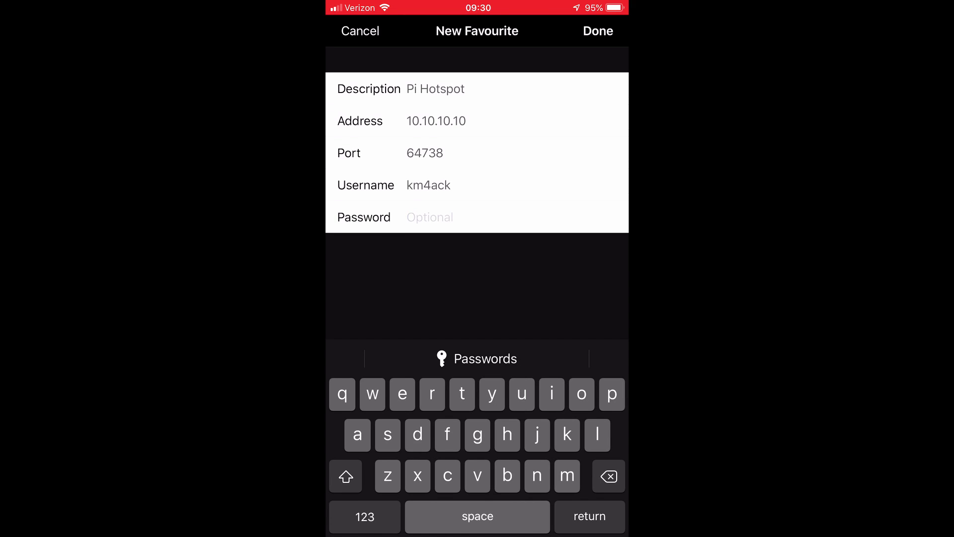
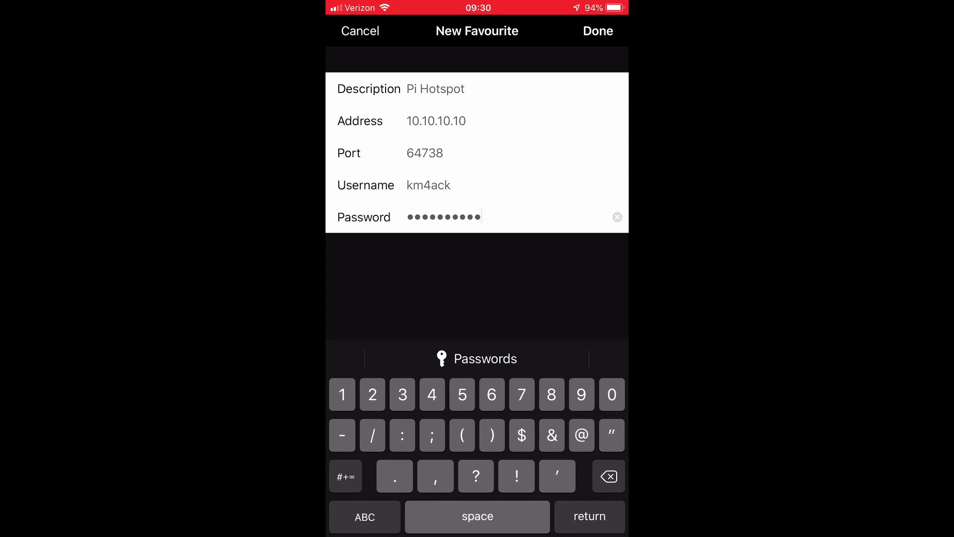
# Save the Pi Hotspot favourite, connect to it, and adjust the phone's playback volume.
pyautogui.click(598, 30)
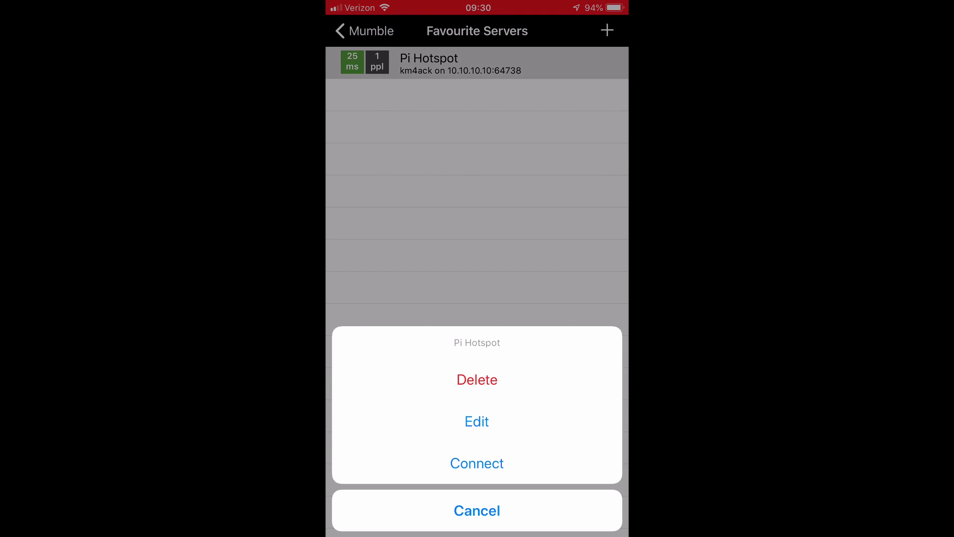
pyautogui.click(477, 463)
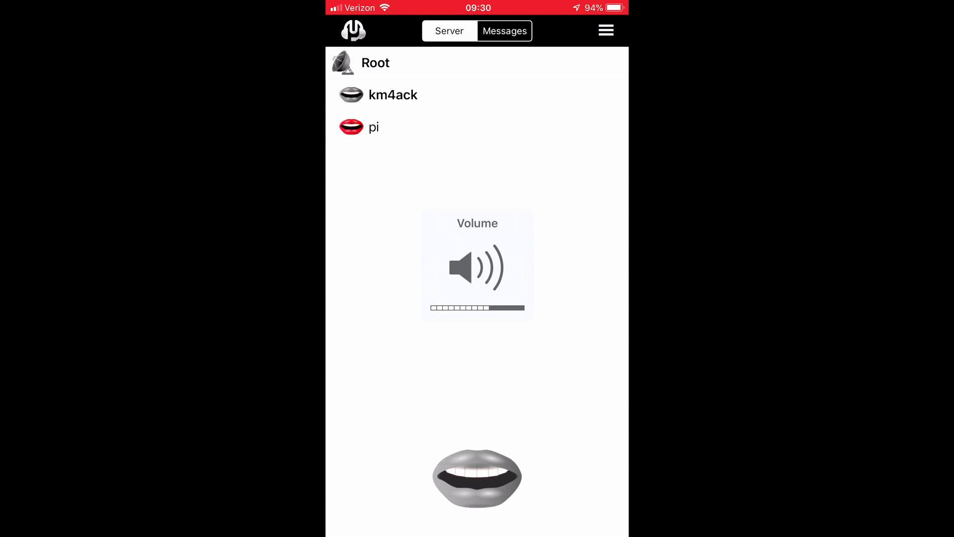
pyautogui.press('XF86AudioRaiseVolume')
pyautogui.press('XF86AudioRaiseVolume')
pyautogui.press('XF86AudioRaiseVolume')
pyautogui.press('XF86AudioRaiseVolume')
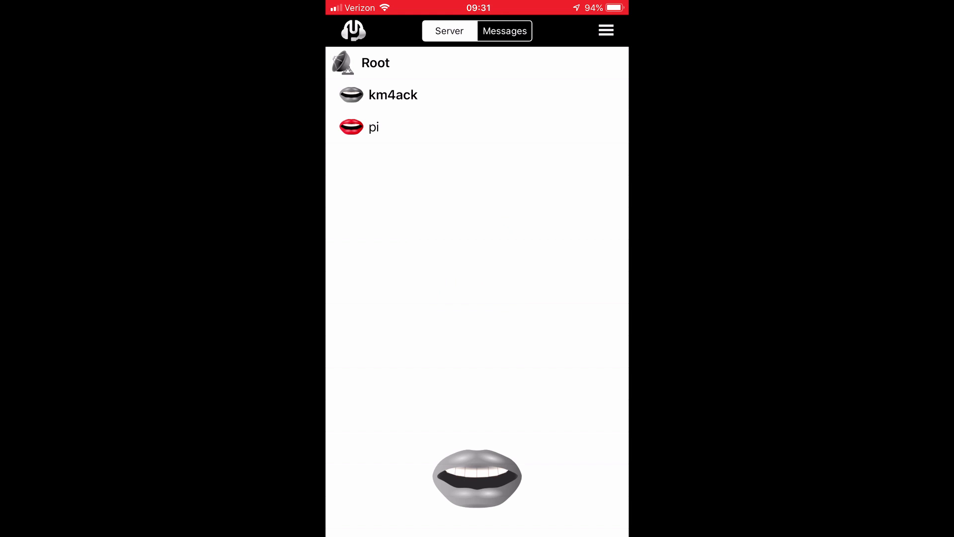
pyautogui.press('XF86AudioLowerVolume')
pyautogui.press('XF86AudioLowerVolume')
pyautogui.press('XF86AudioLowerVolume')
pyautogui.press('XF86AudioLowerVolume')
pyautogui.press('XF86AudioLowerVolume')
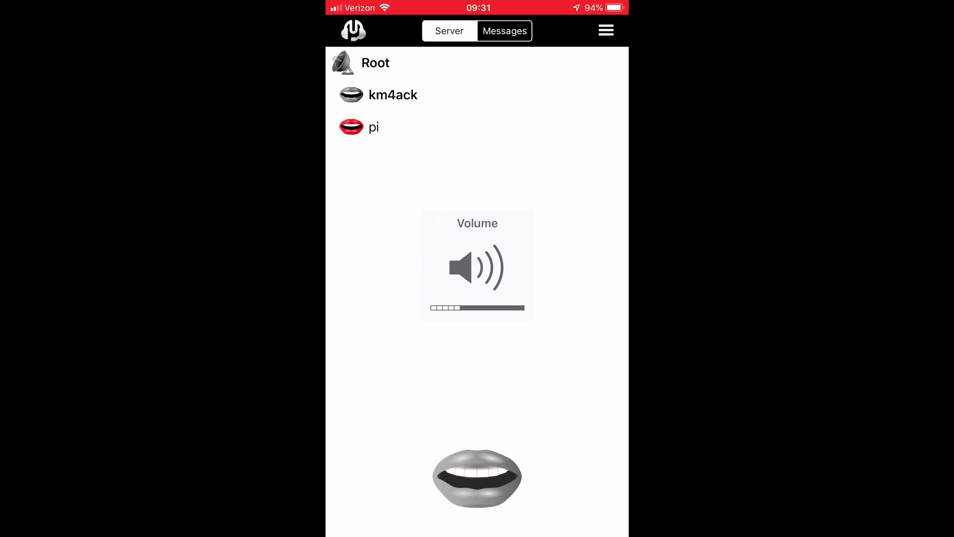